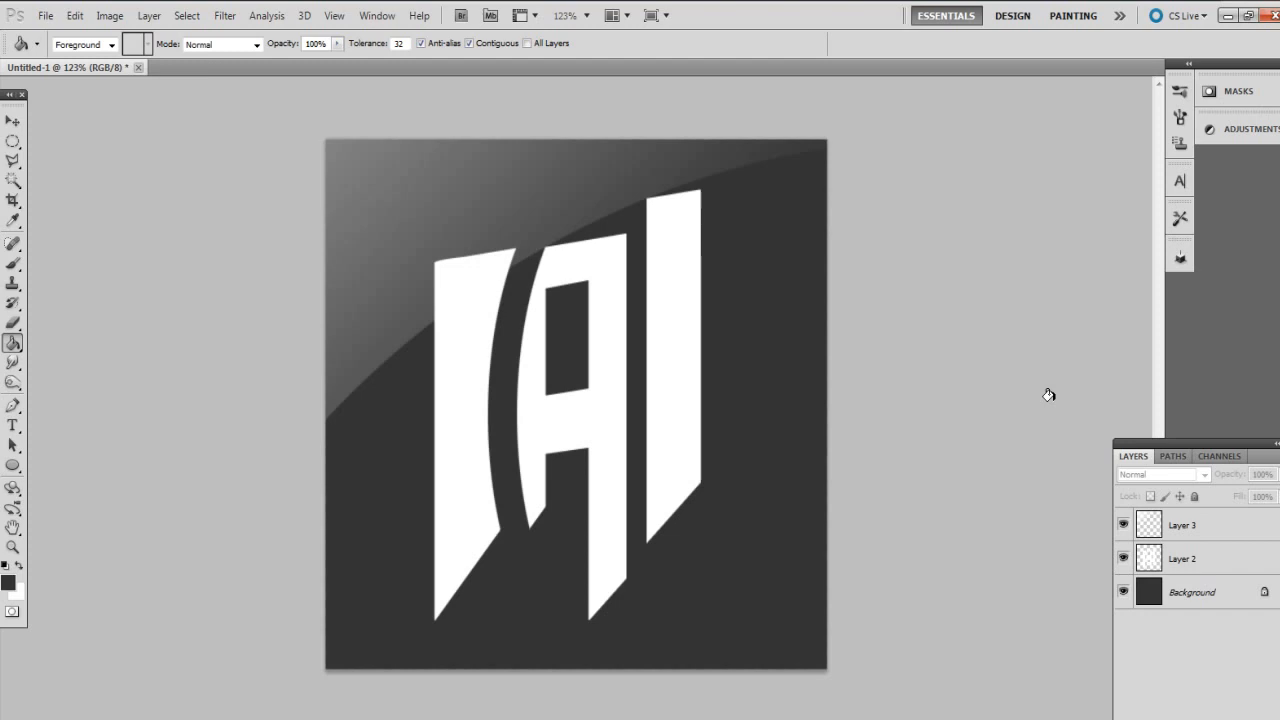
Step: Create a new 500 × 500 pixel RGB document at 72 pixels/inch with a white background
left_click(47, 17)
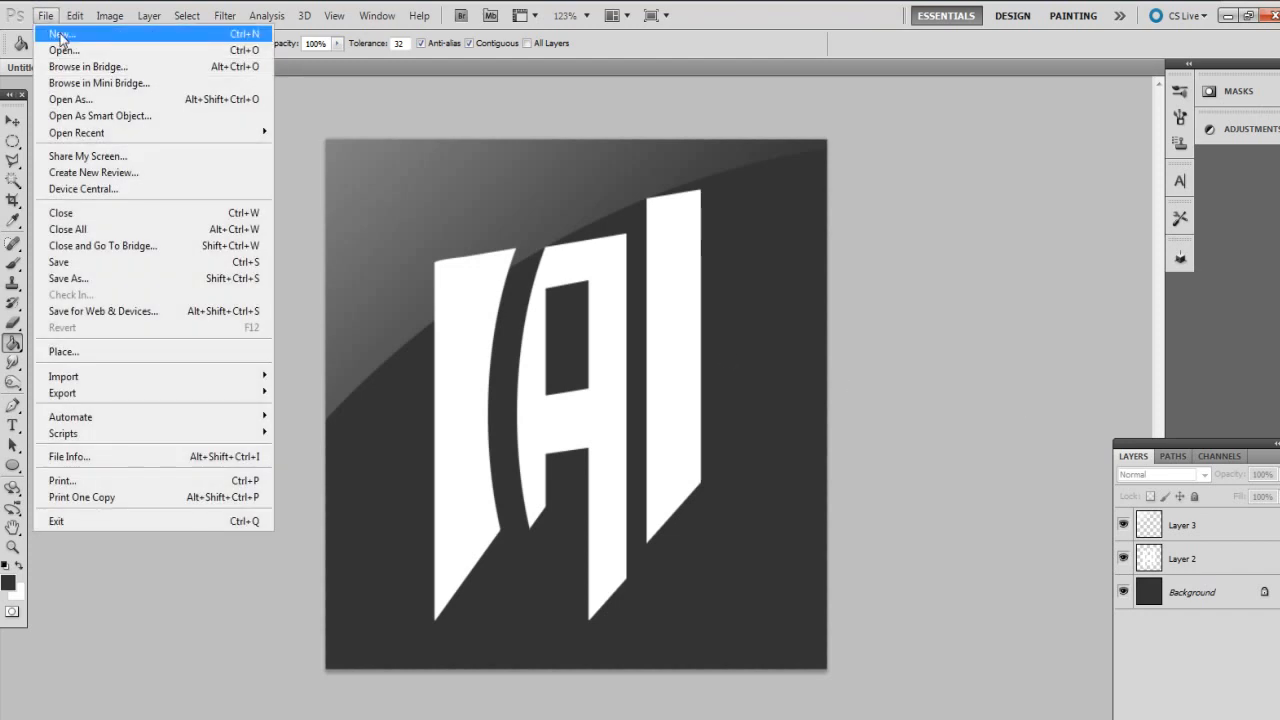
left_click(55, 33)
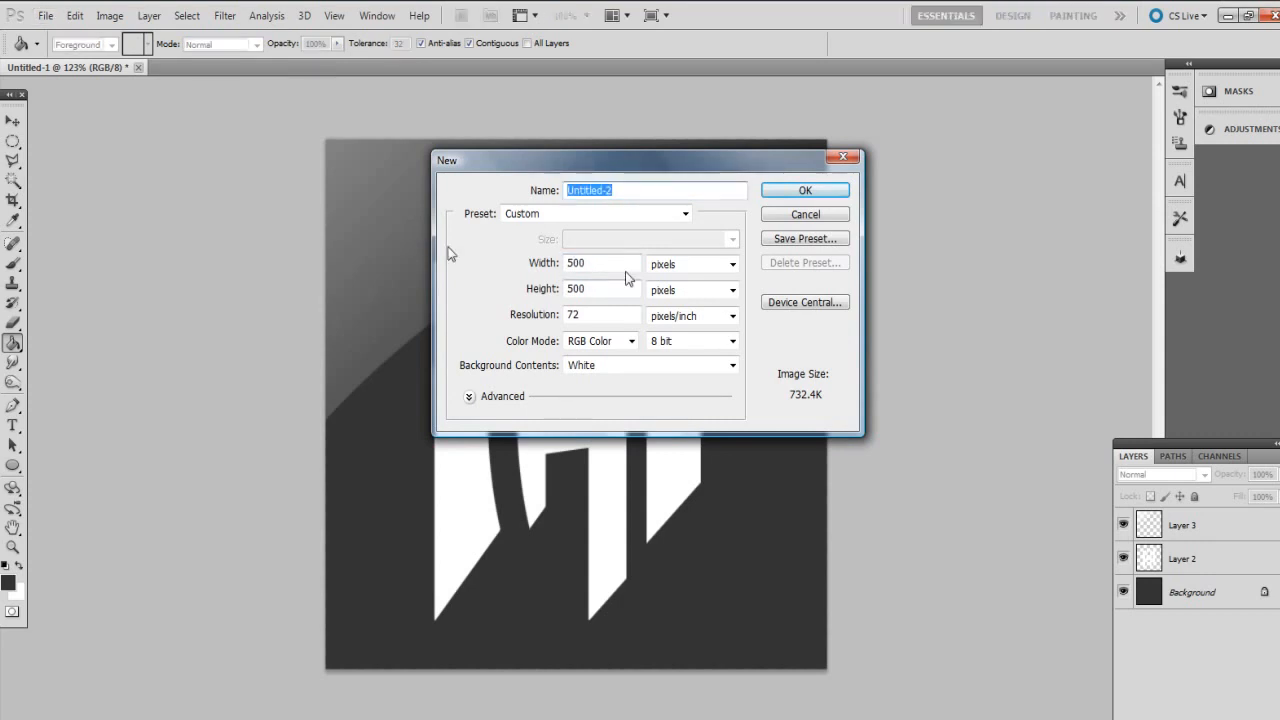
double_click(601, 288)
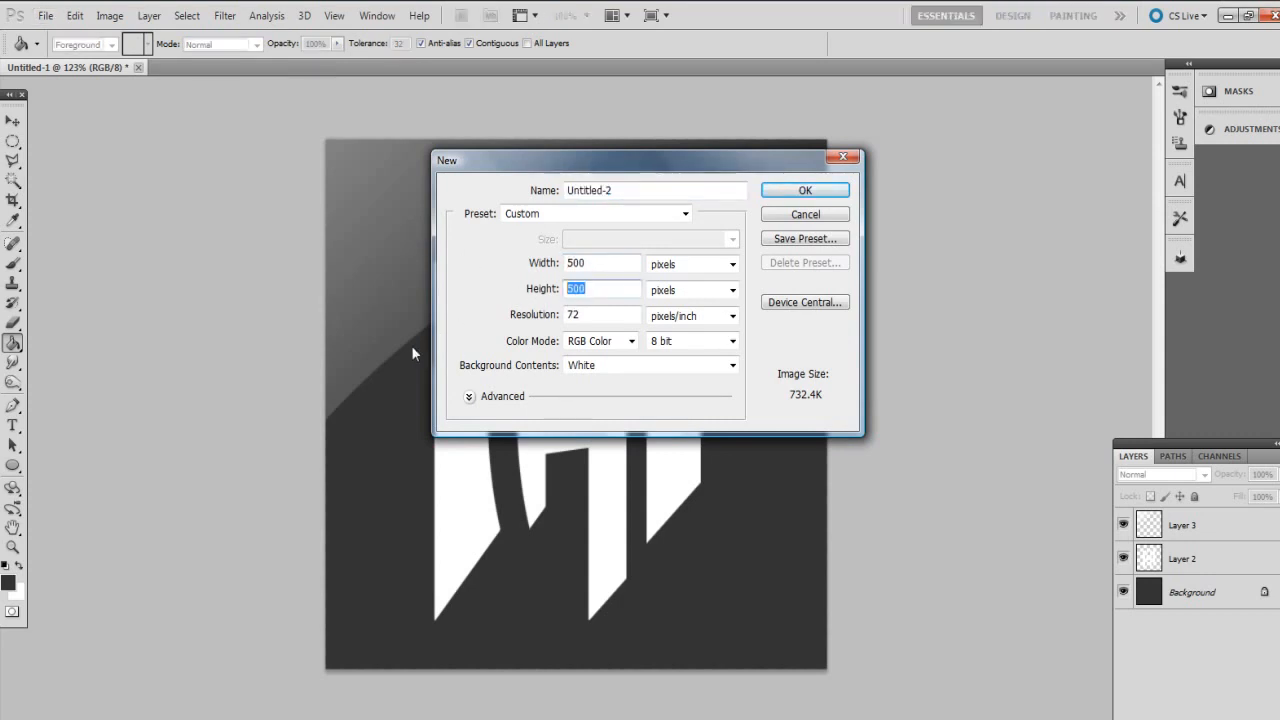
left_click(800, 191)
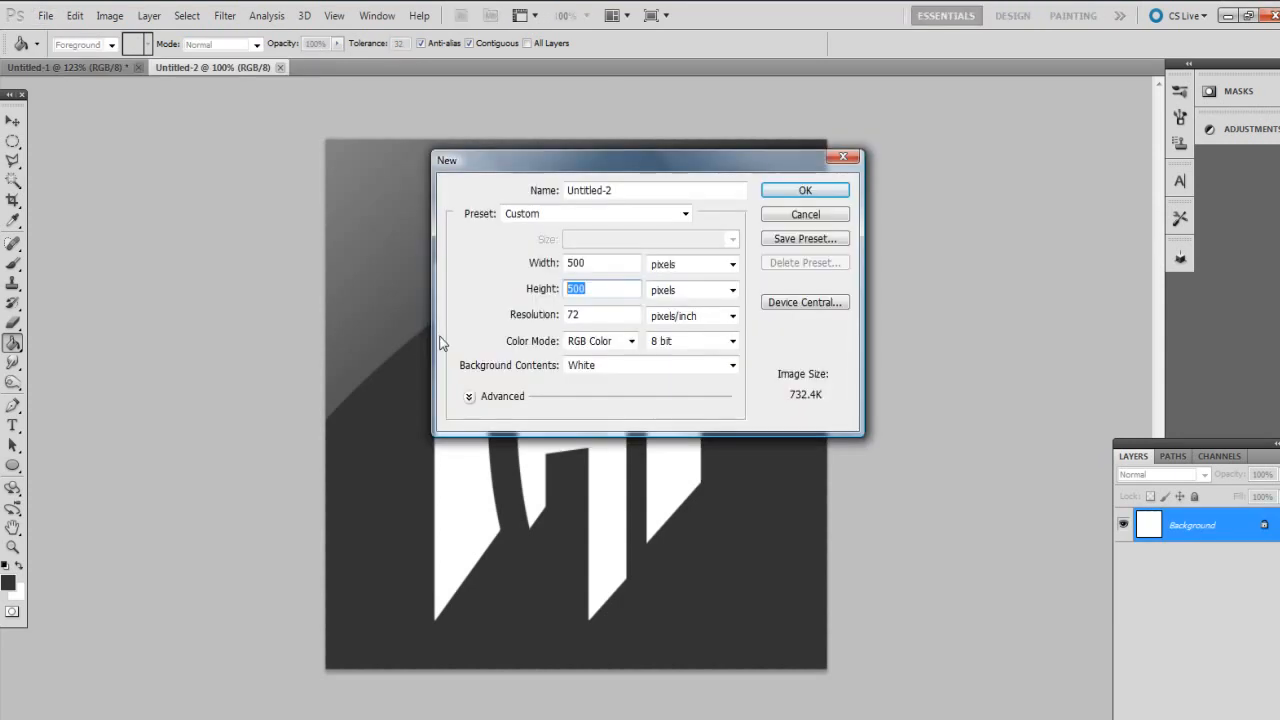
Step: Fill the Background layer with dark gray #323232 using the Paint Bucket tool
left_click(12, 547)
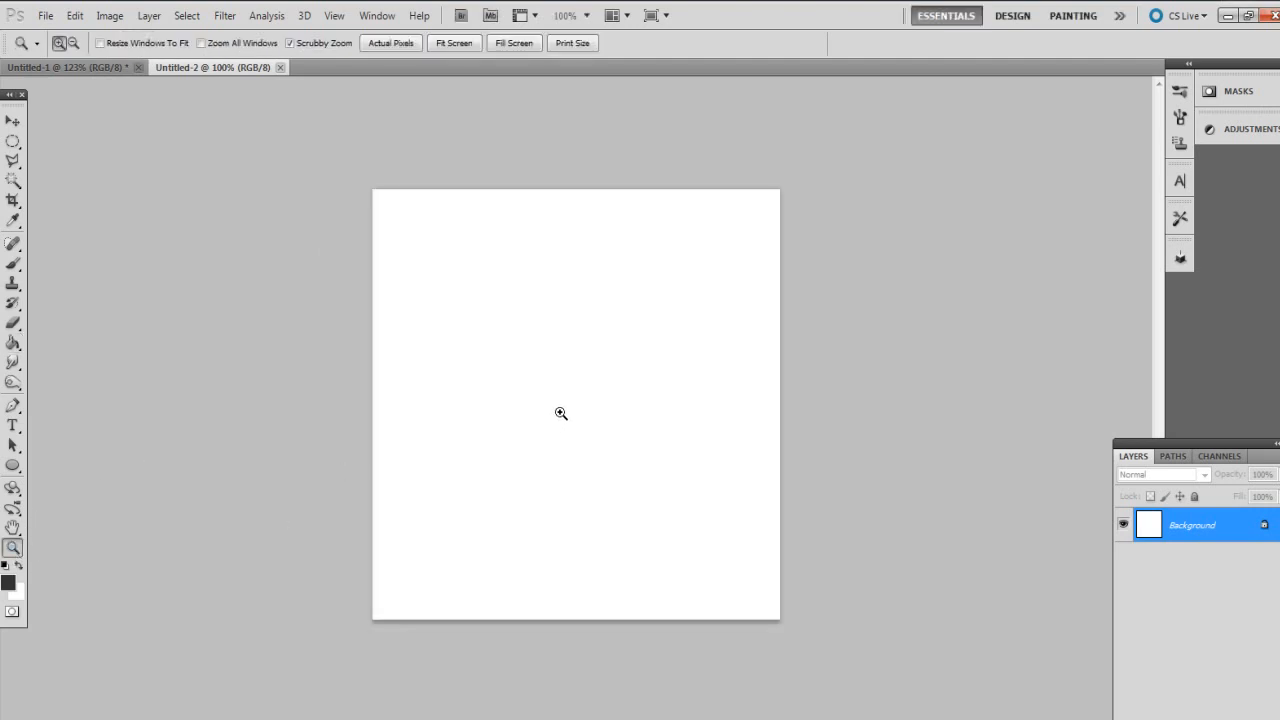
left_click(560, 417)
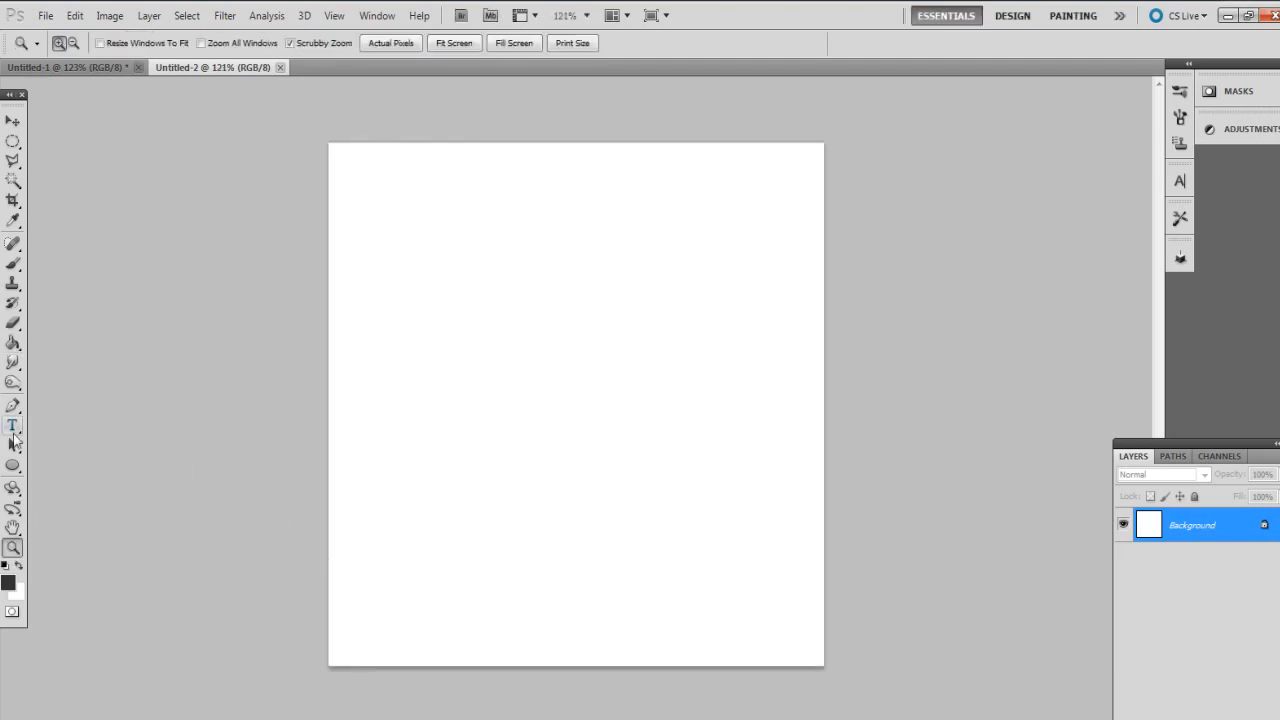
left_click(16, 345)
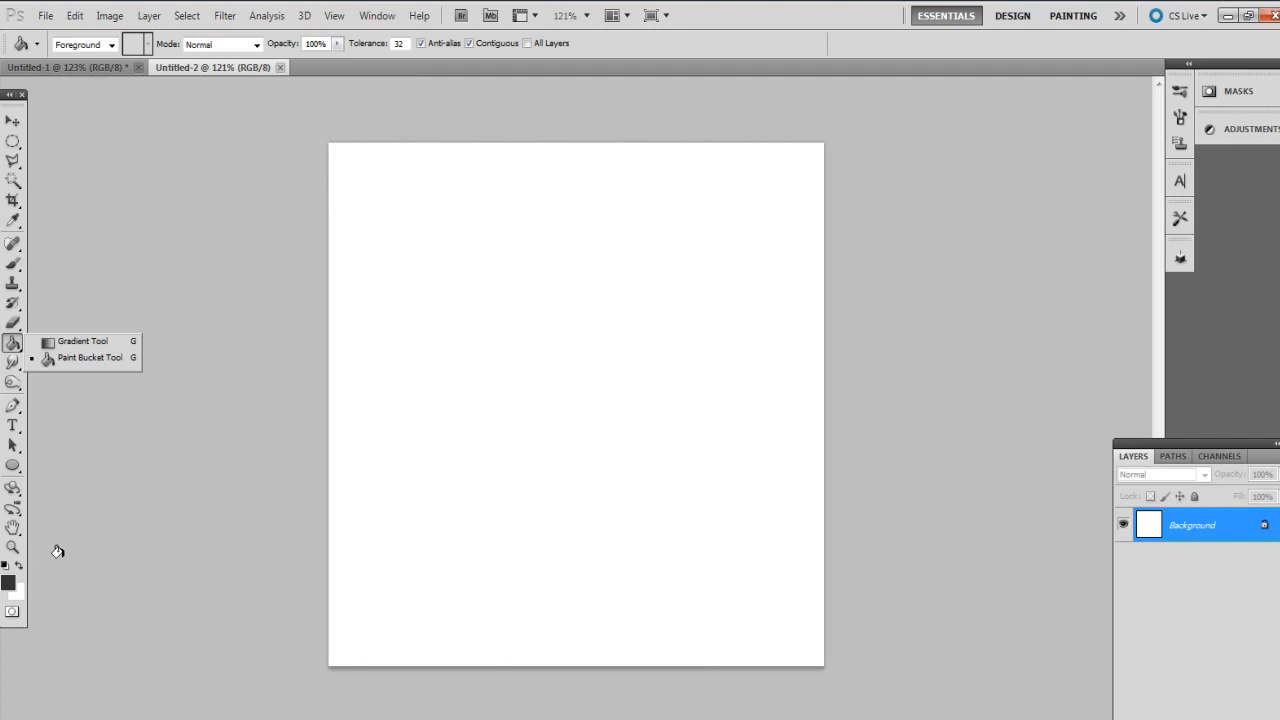
left_click(10, 583)
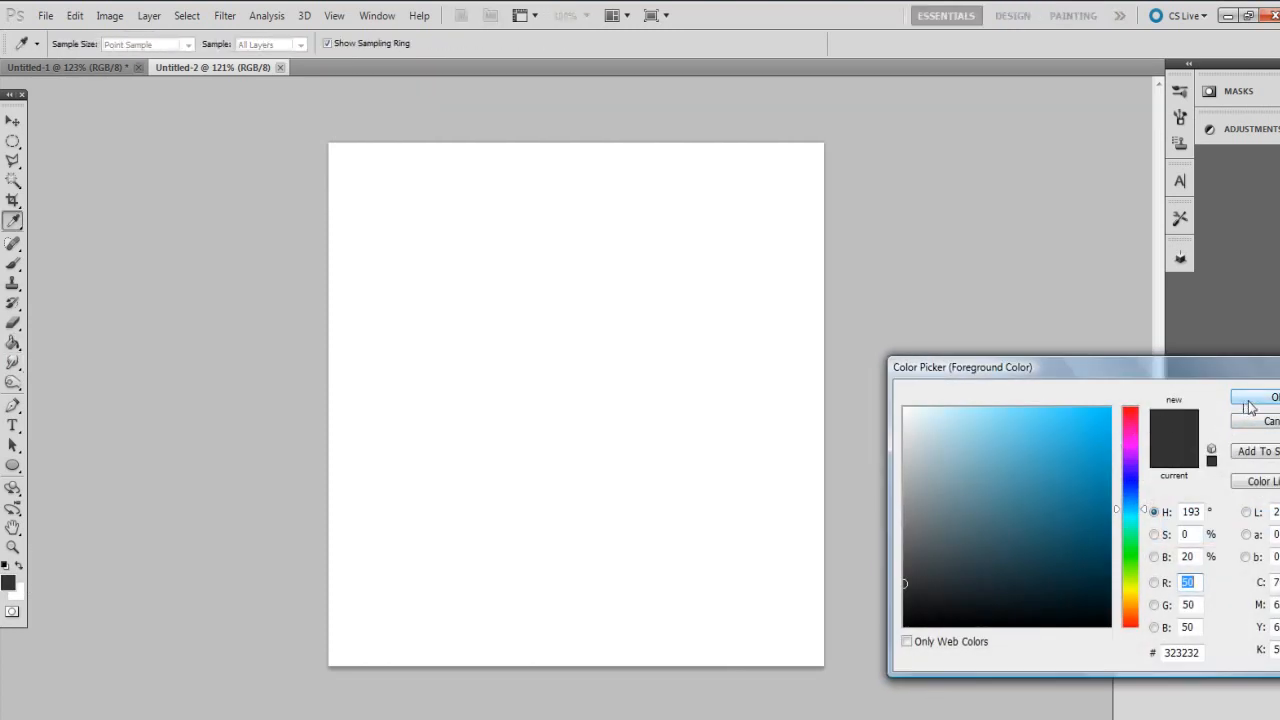
left_click(1258, 398)
left_click(538, 408)
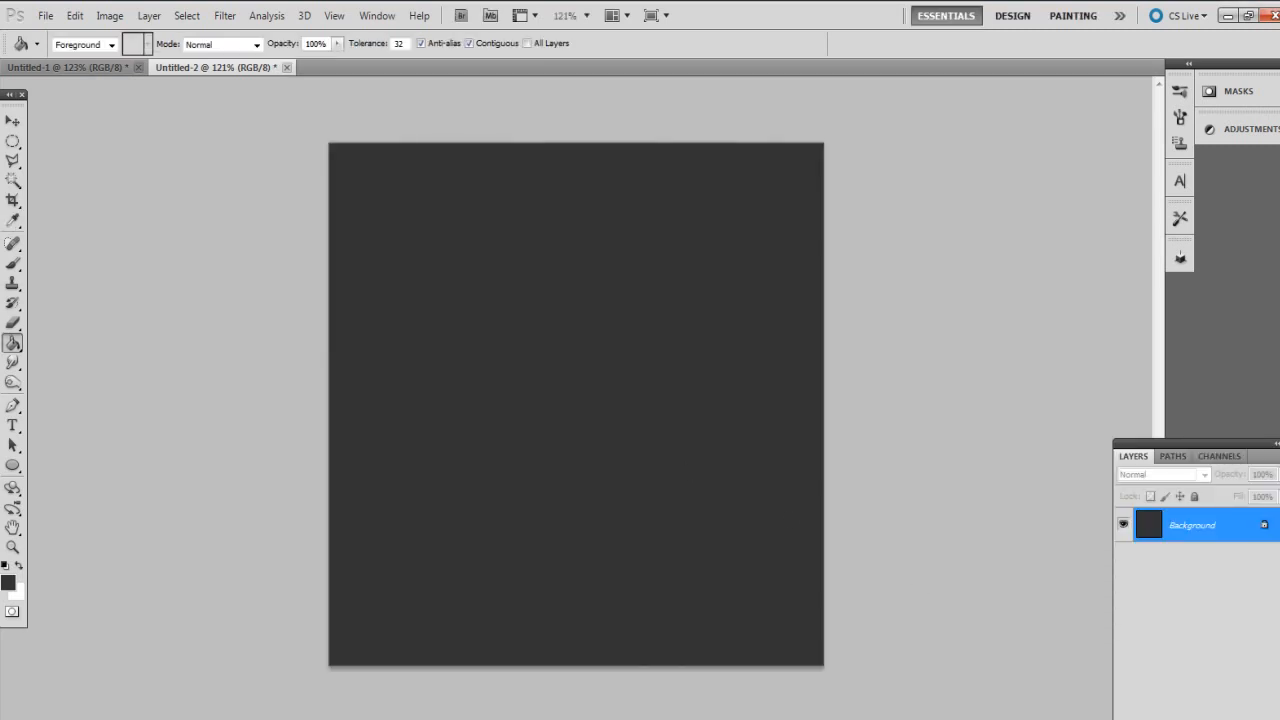
left_click(1259, 717)
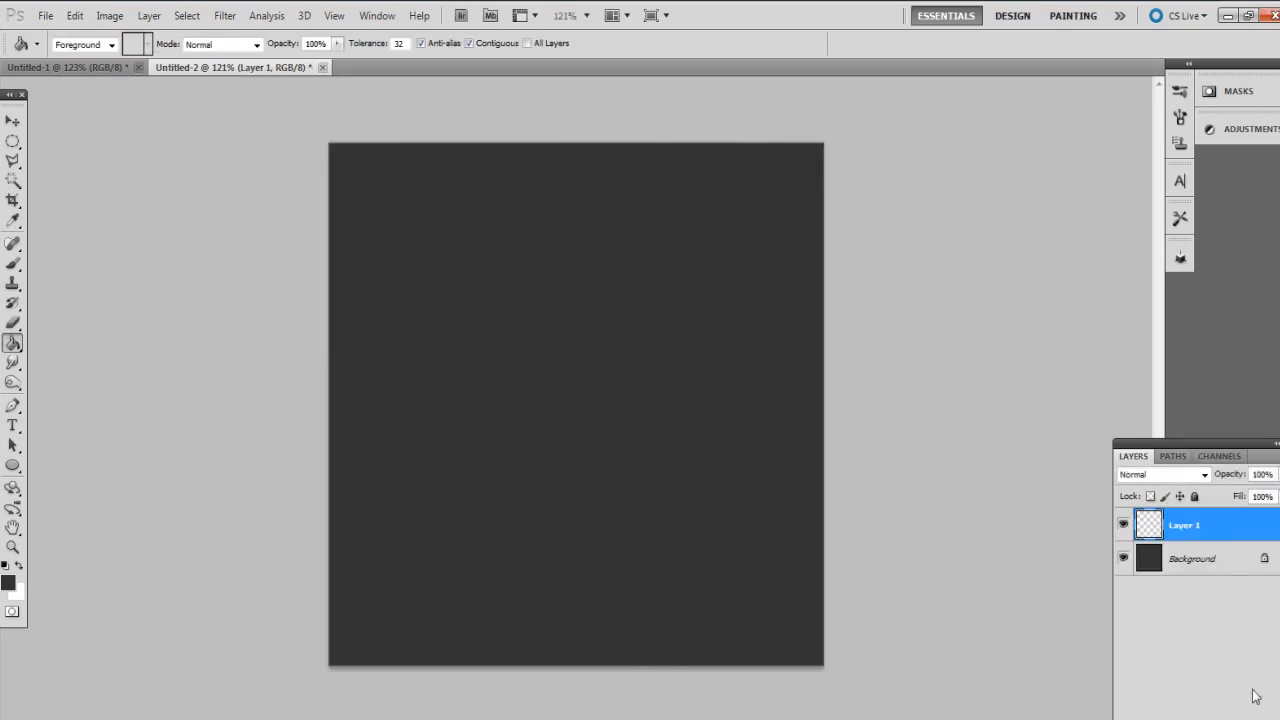
key("ctrl+z")
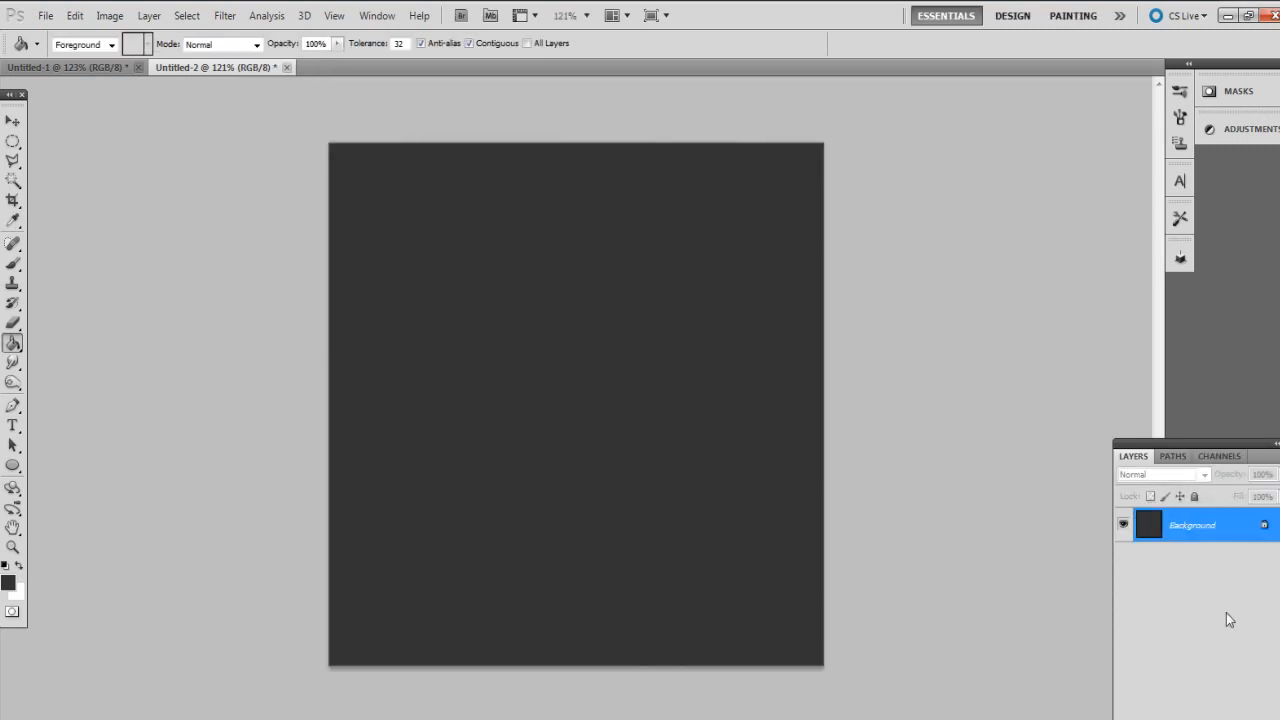
Step: Add the letter A as white 72 pt text in the pandora limiter font on the canvas
left_click(14, 426)
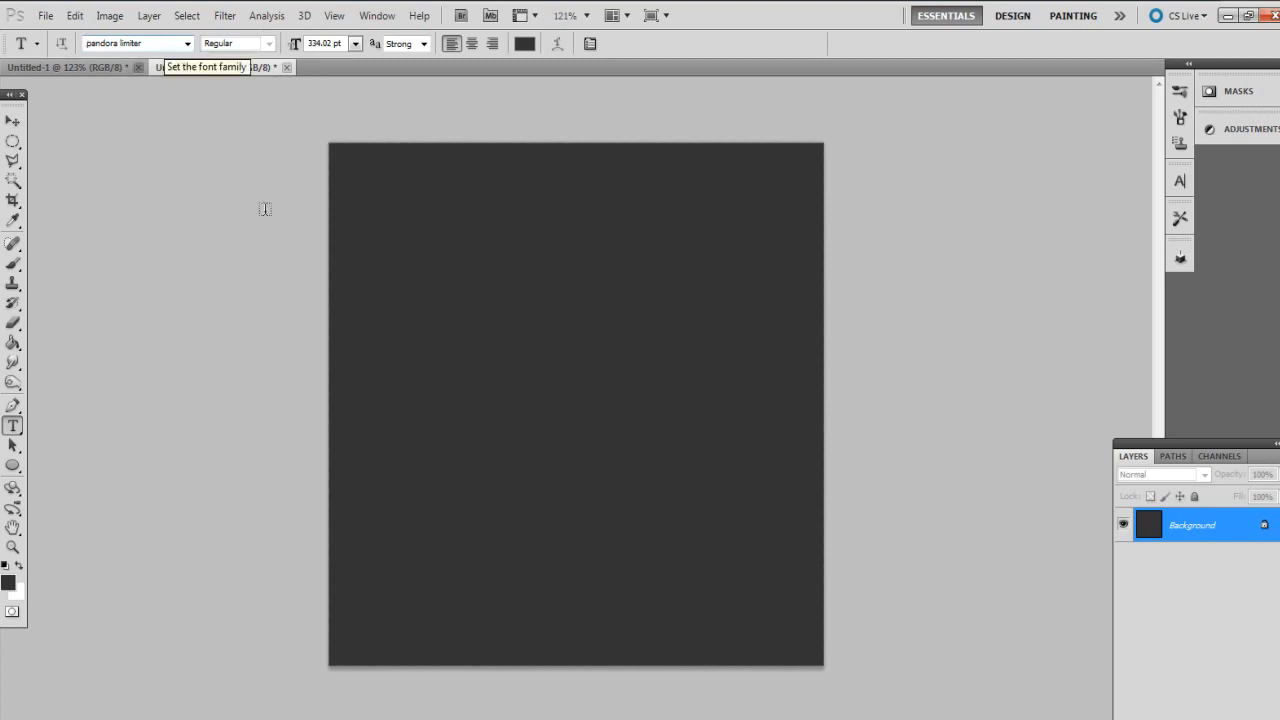
left_click(438, 404)
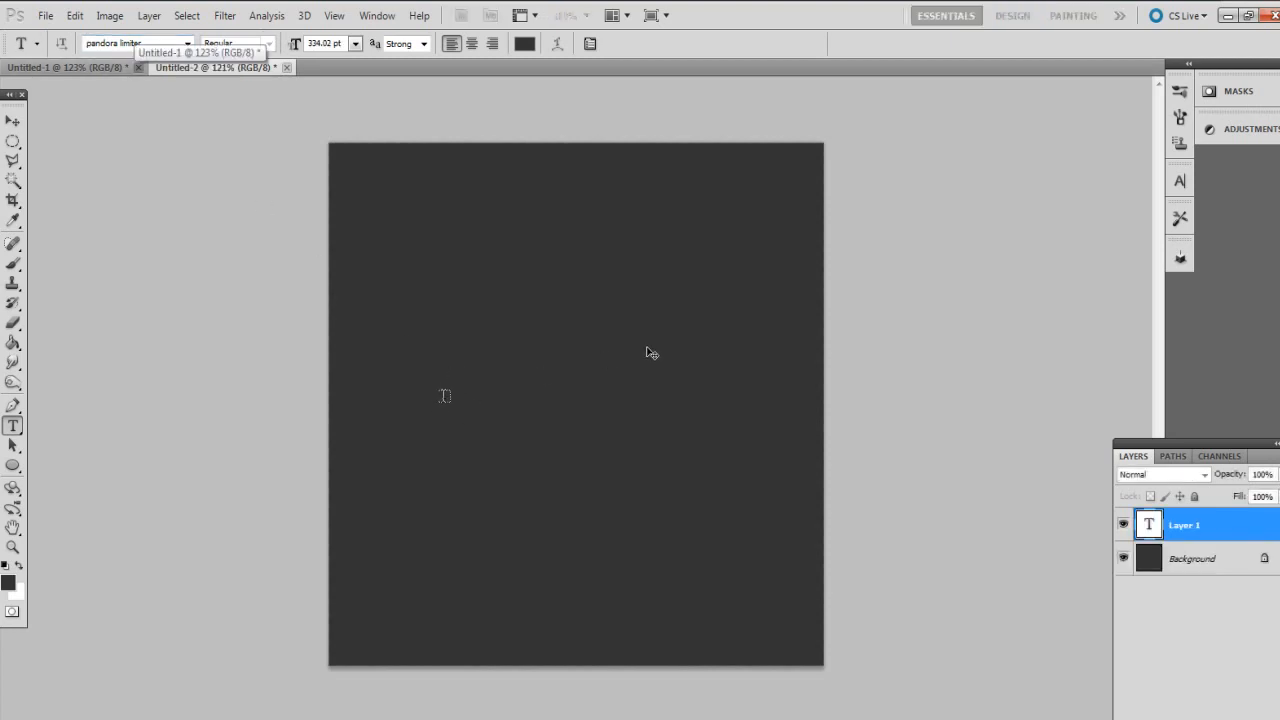
type("A")
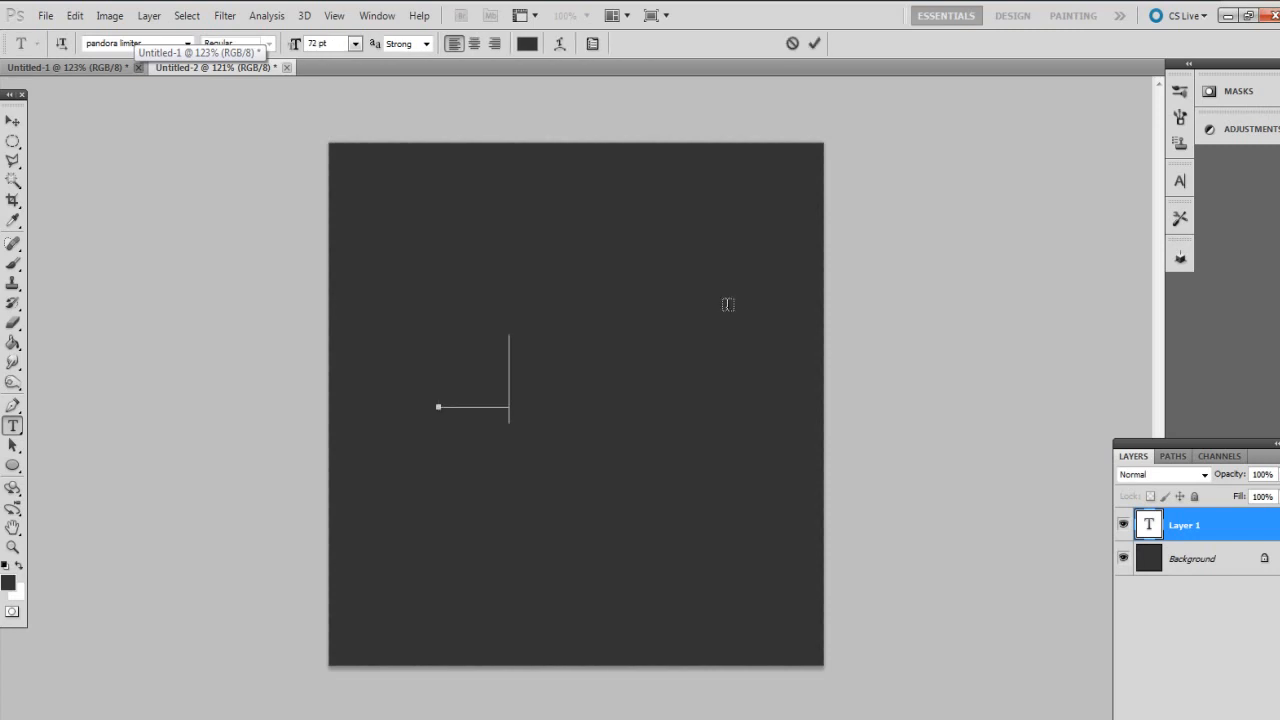
key("BackSpace")
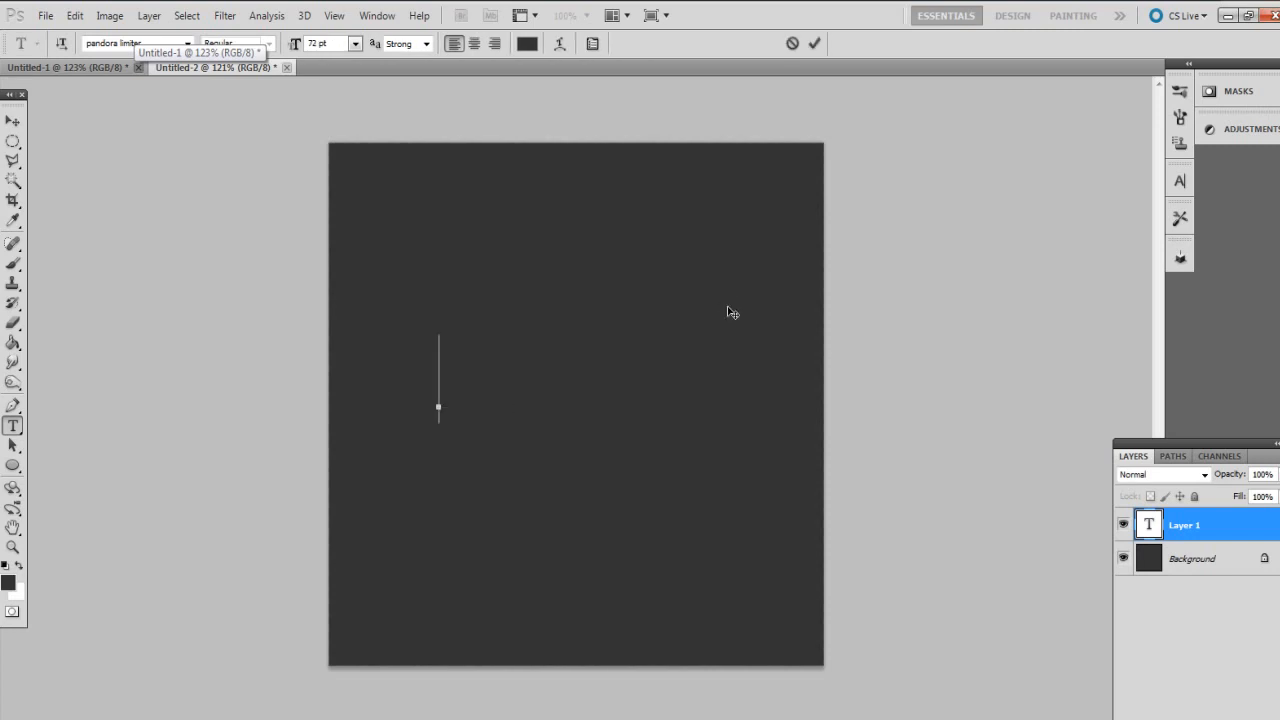
left_click(526, 44)
left_click(904, 408)
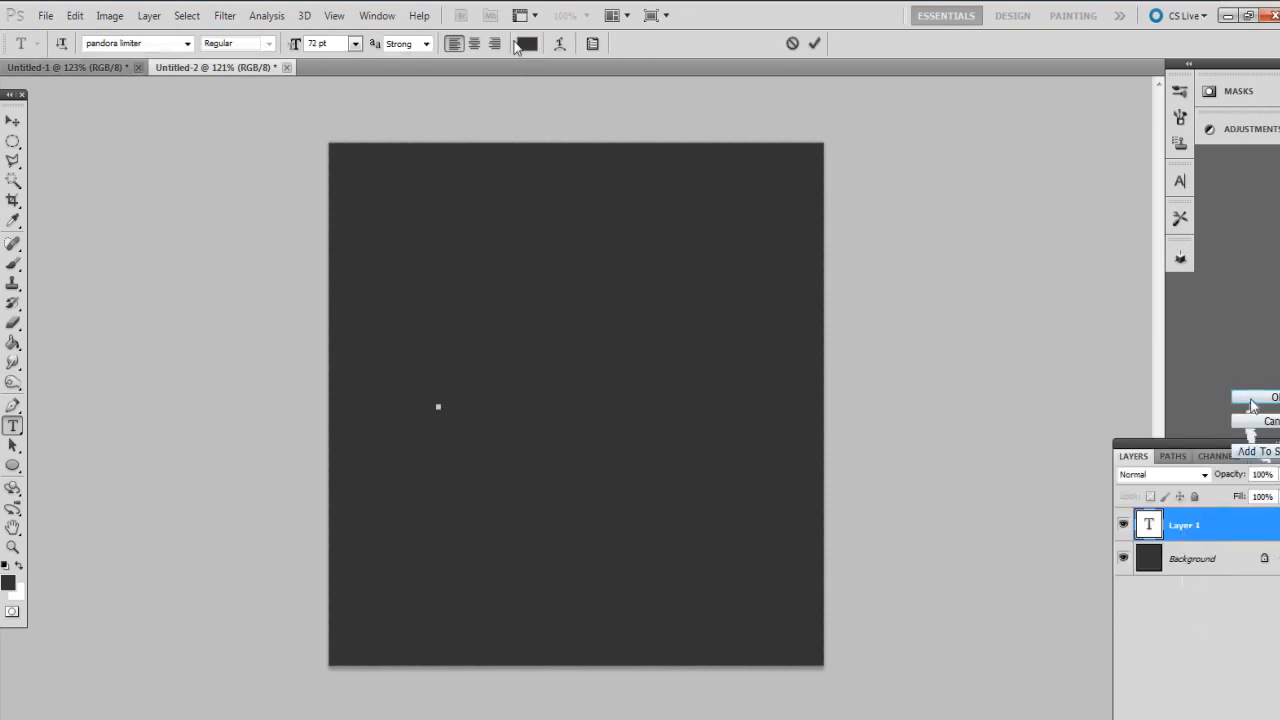
left_click(1254, 399)
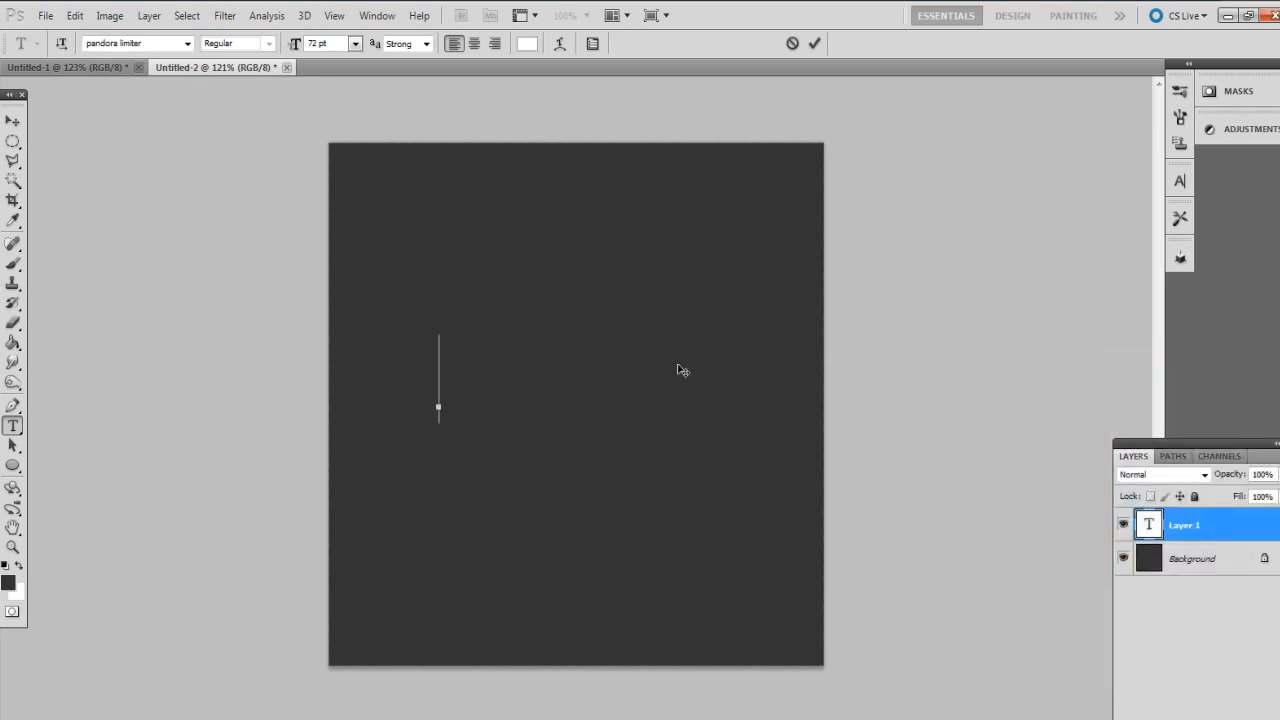
type("A")
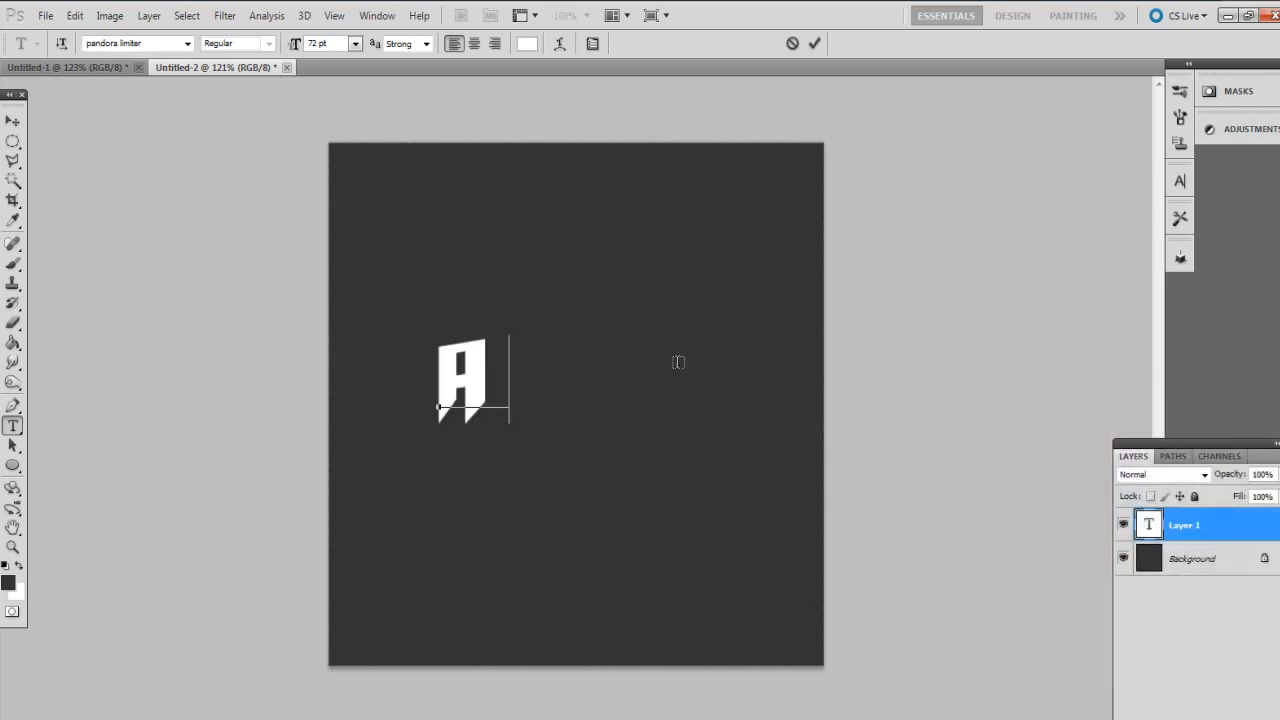
left_click(816, 44)
Step: Scale the letter A proportionally to about 372% with Free Transform
double_click(1148, 525)
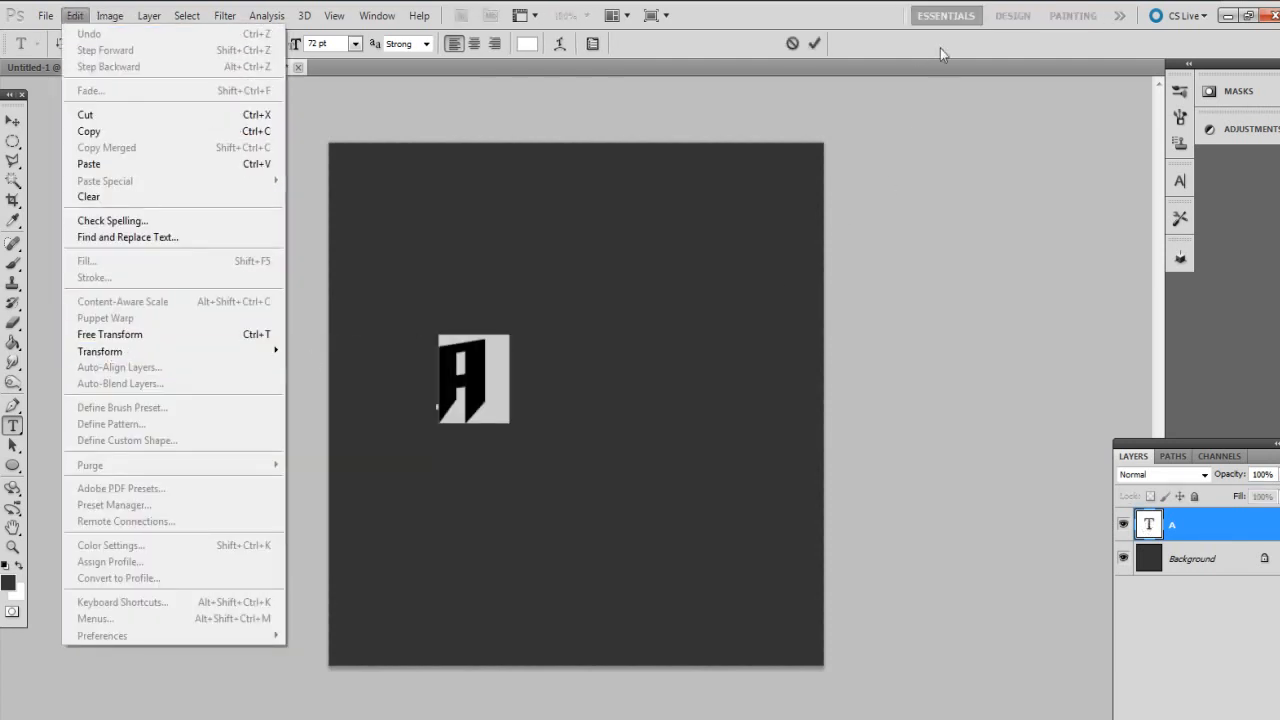
left_click(811, 15)
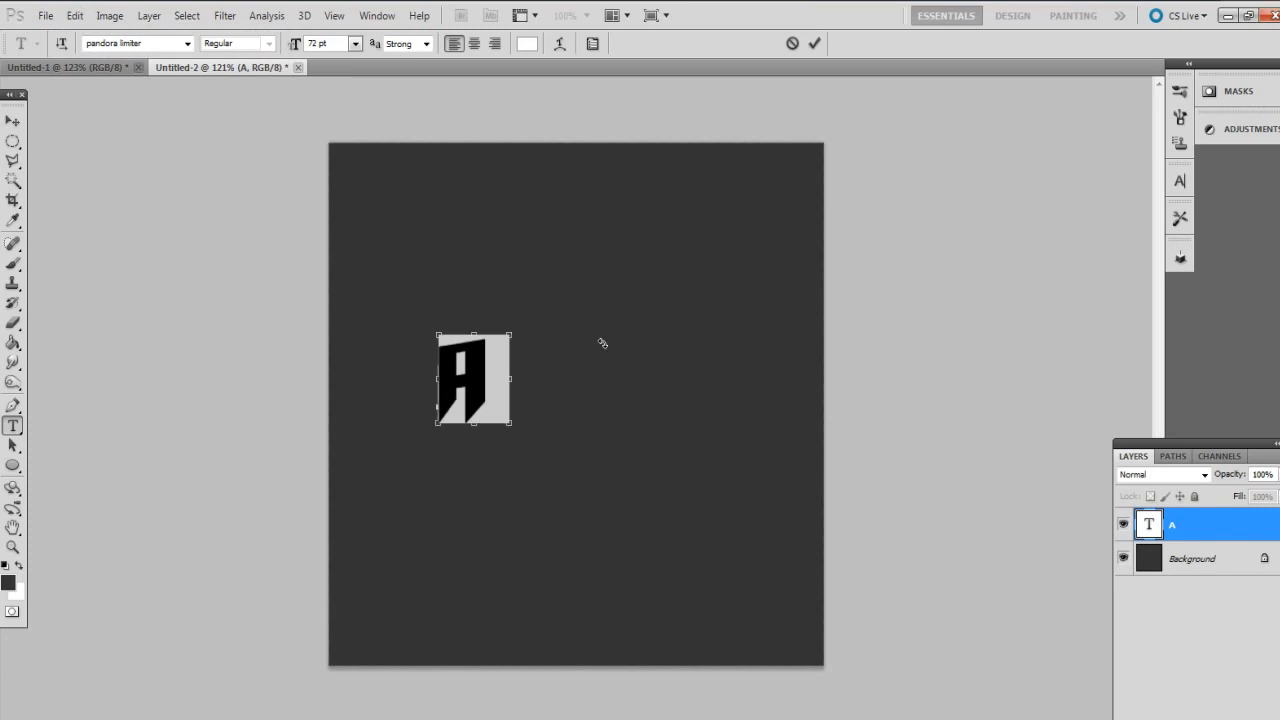
key("ctrl+t")
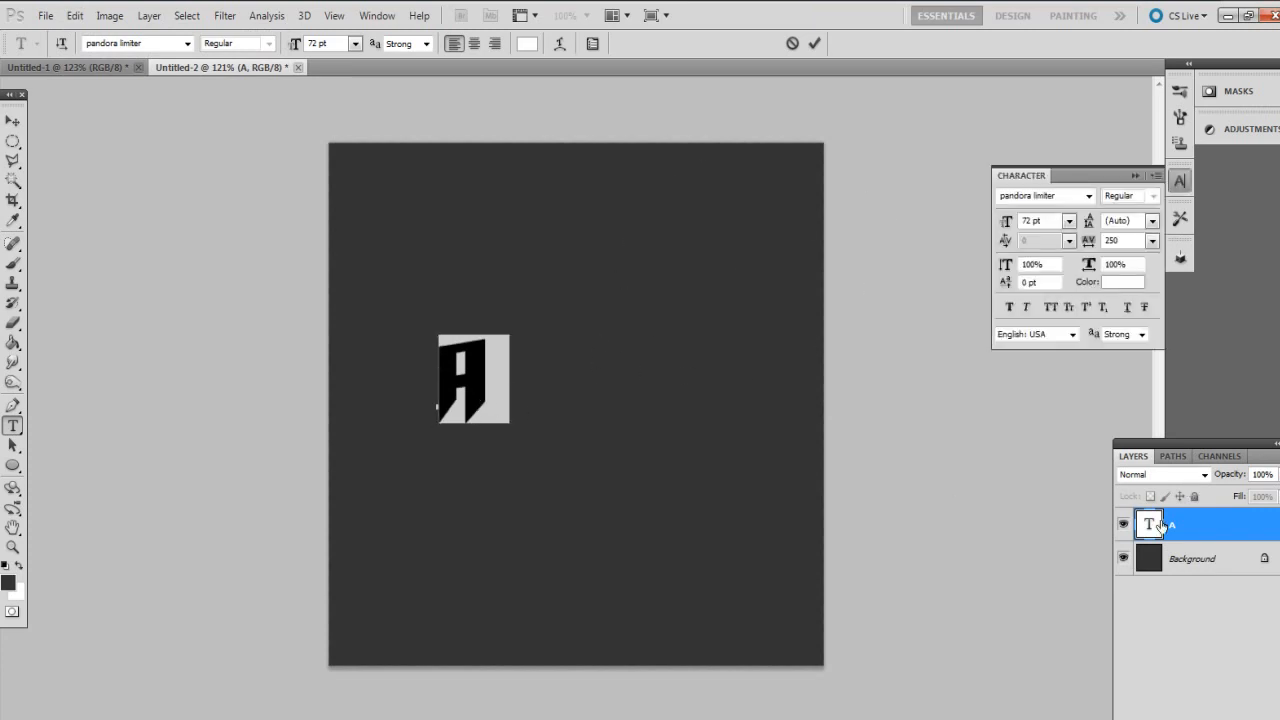
double_click(1156, 525)
left_click(1160, 530)
key("ctrl+t")
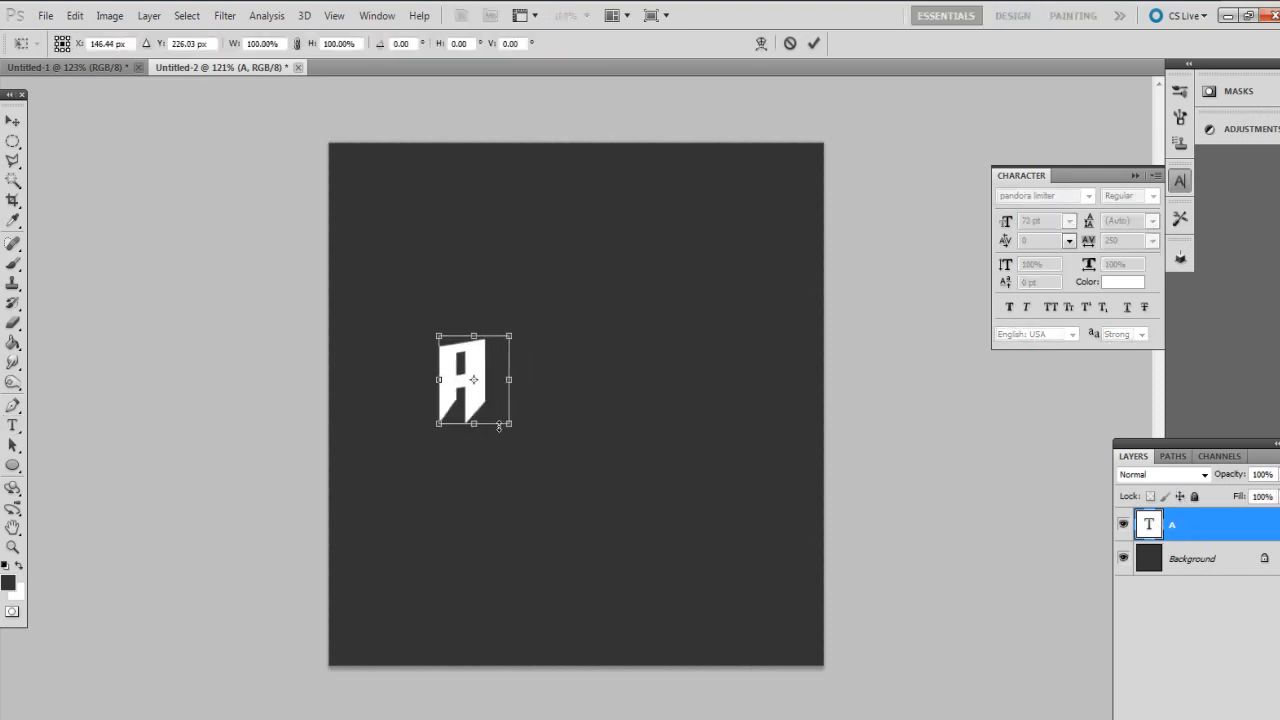
left_click_drag(499, 427, 812, 578)
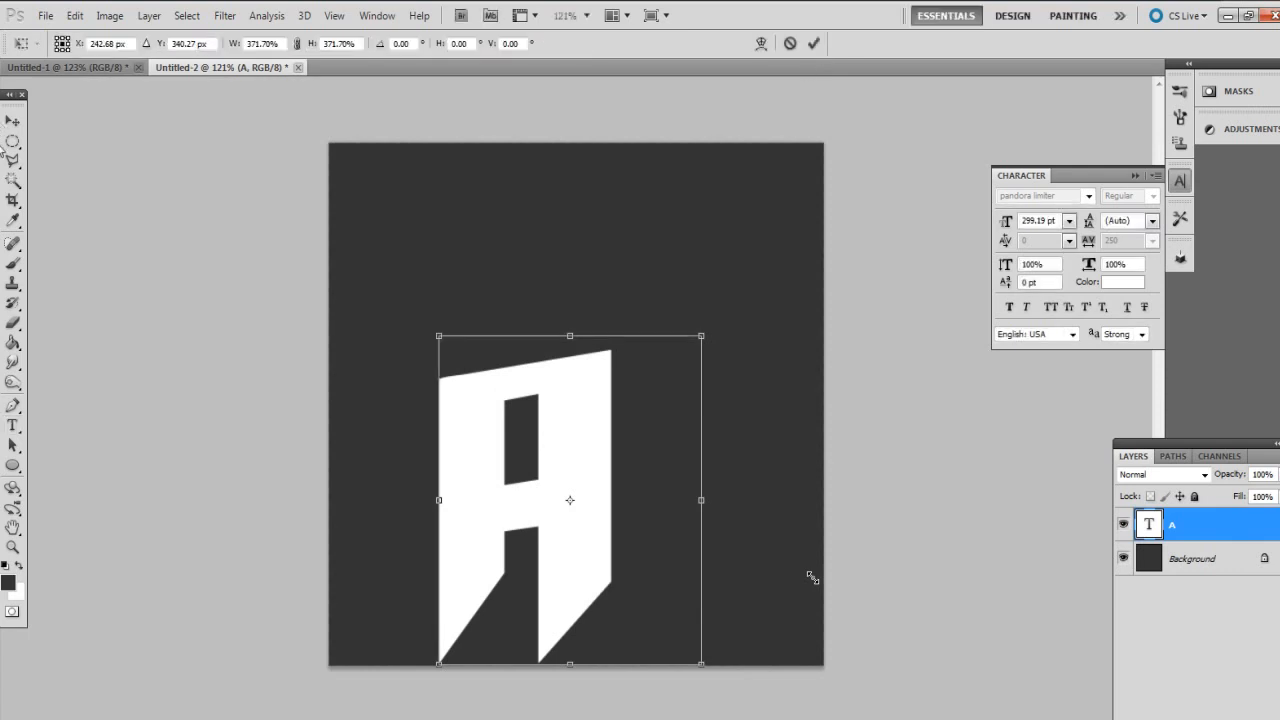
key("Return")
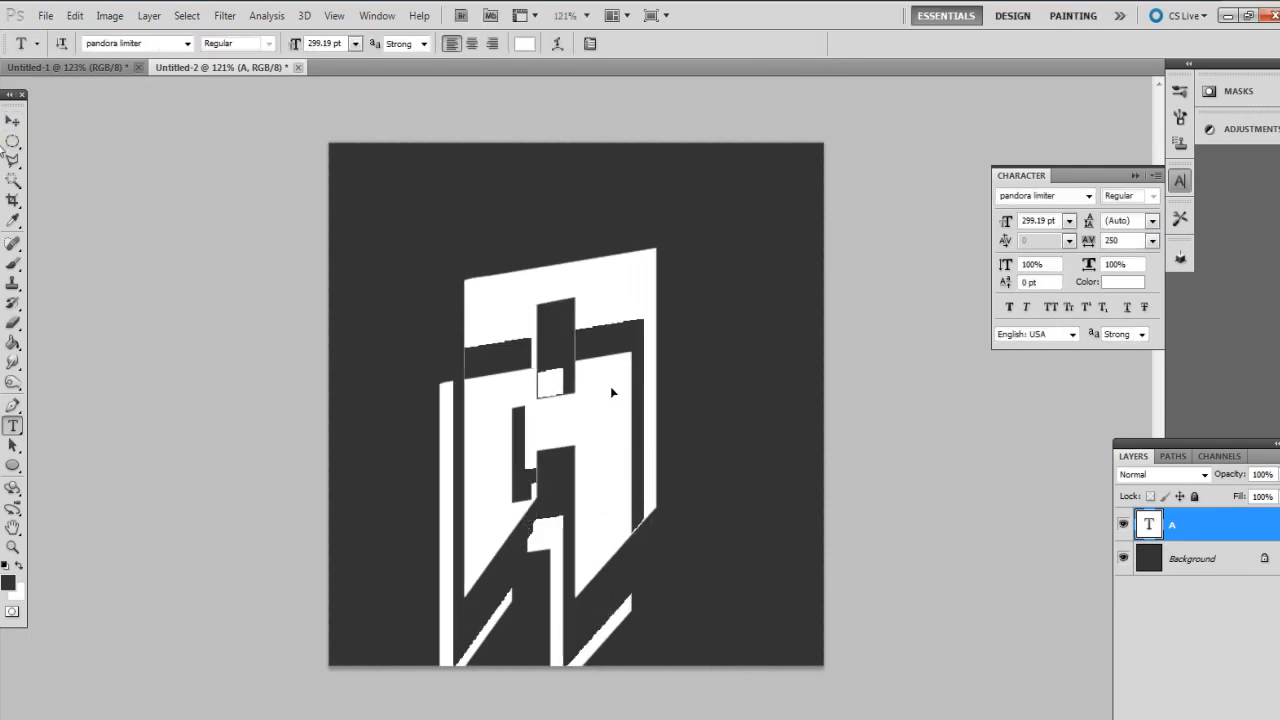
Step: Move the enlarged letter A up to about the middle of the canvas and collapse the character settings
key("v")
left_click(1135, 177)
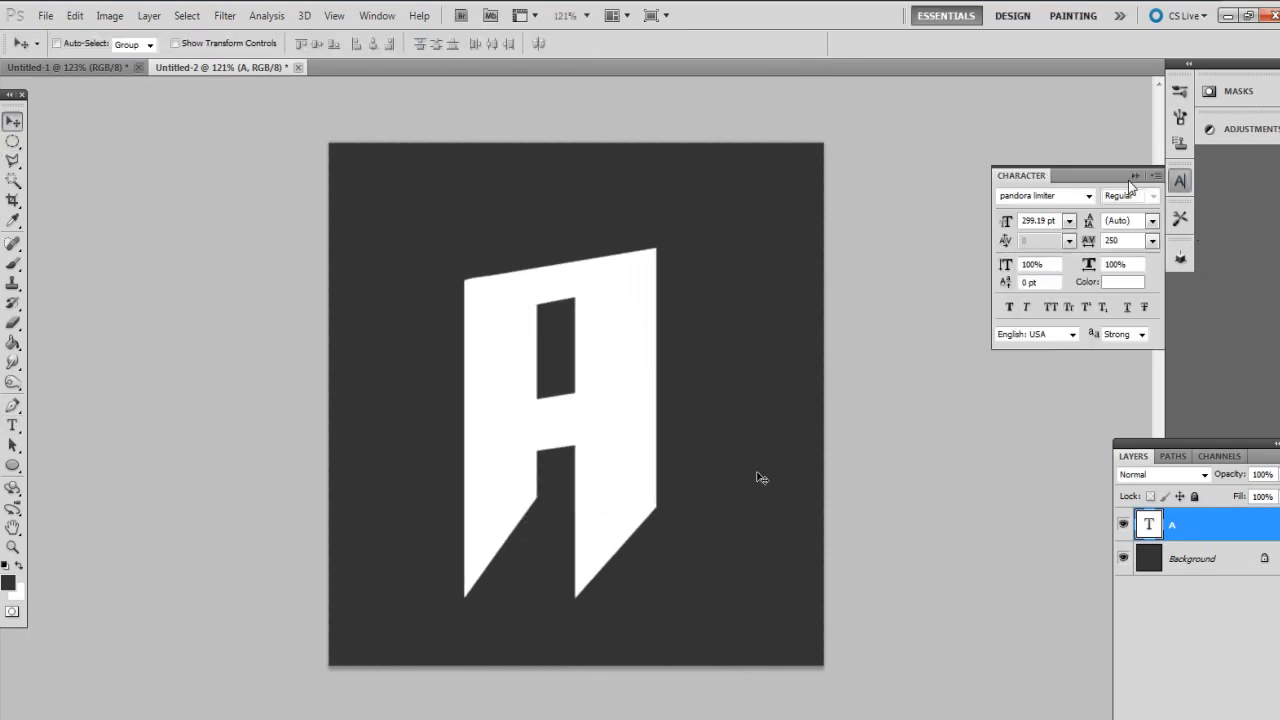
mouse_move(594, 415)
left_mouse_down()
mouse_move(587, 404)
mouse_move(596, 410)
left_mouse_up()
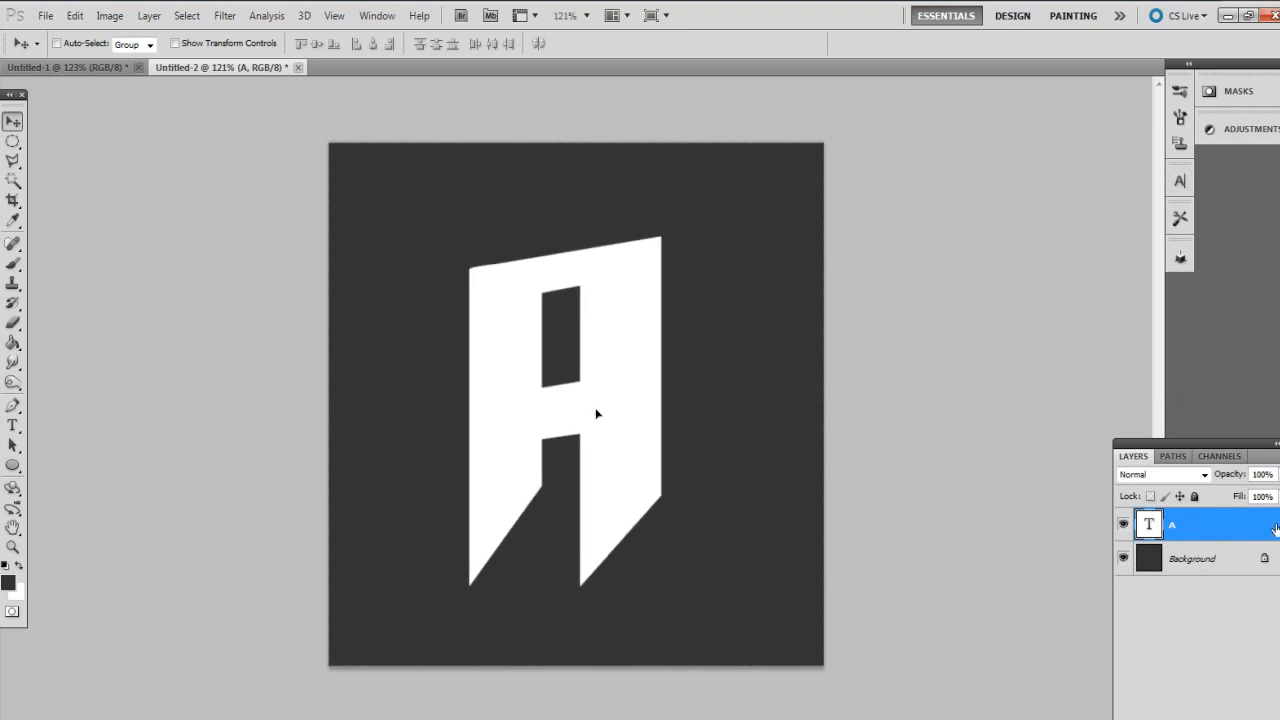
key("ctrl+z")
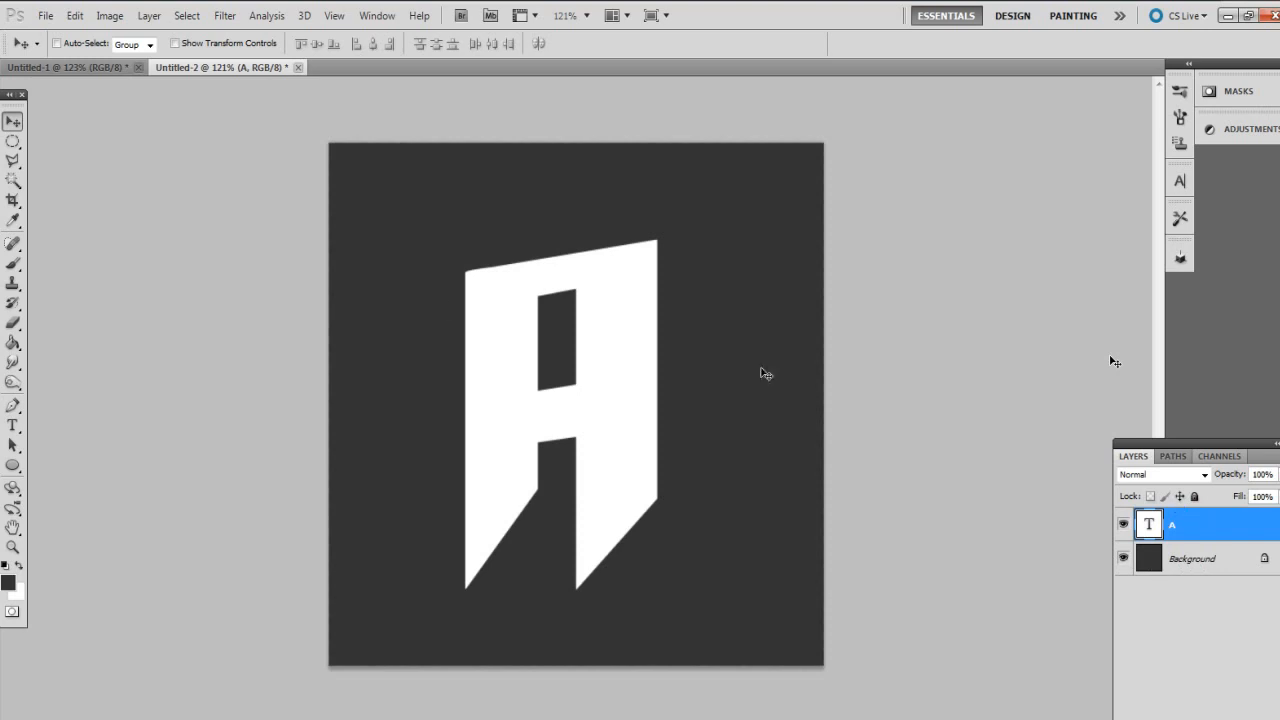
Step: Activate the Elliptical Marquee tool and rasterize the A type layer
left_click(13, 144)
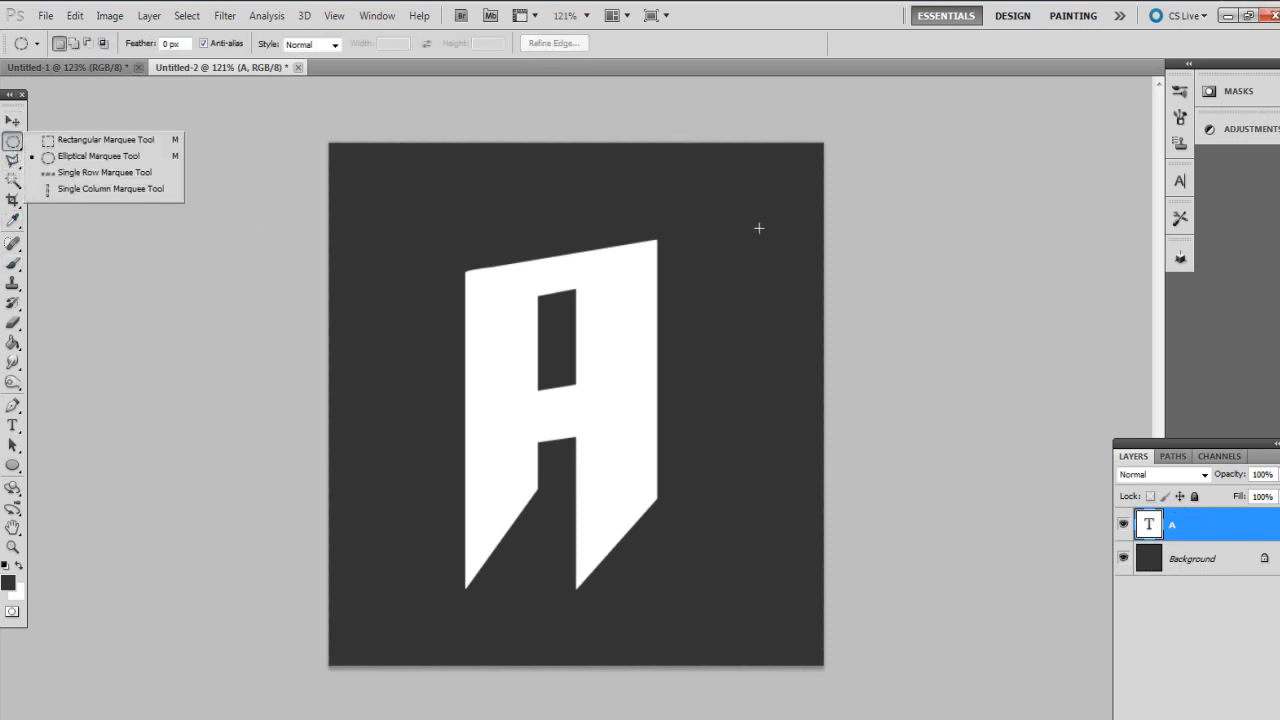
right_click(1204, 543)
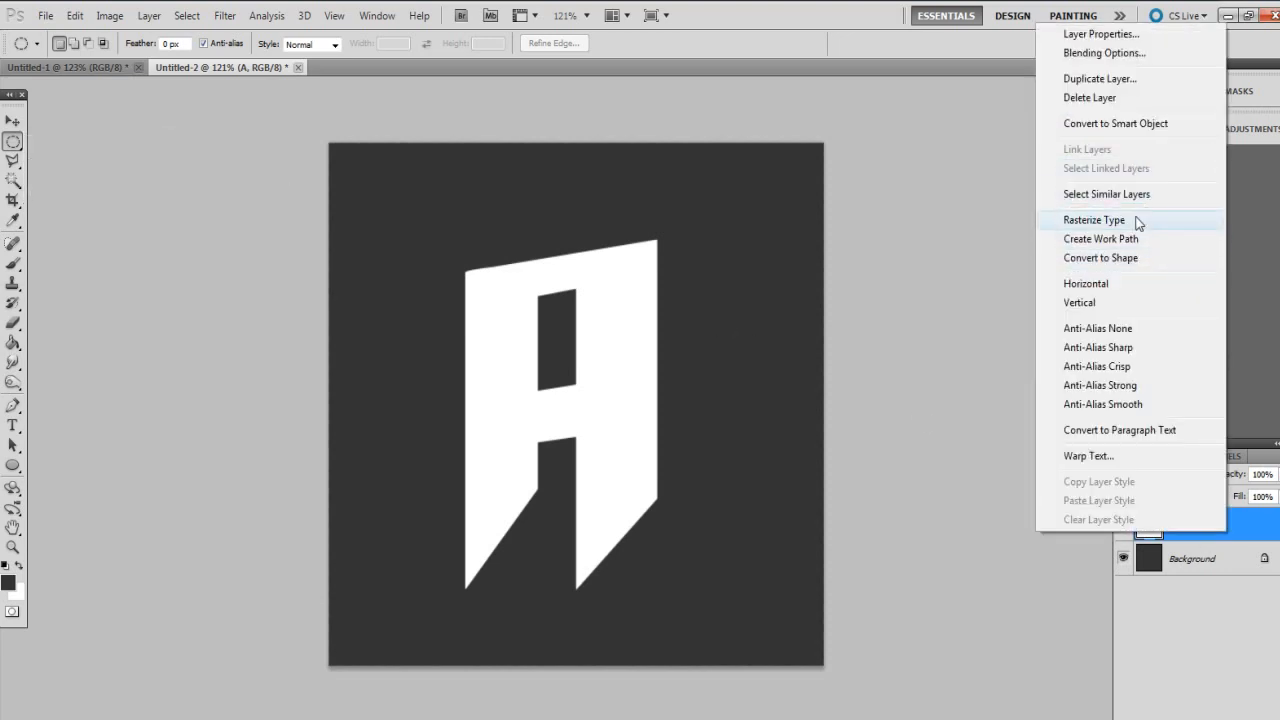
left_click(1137, 222)
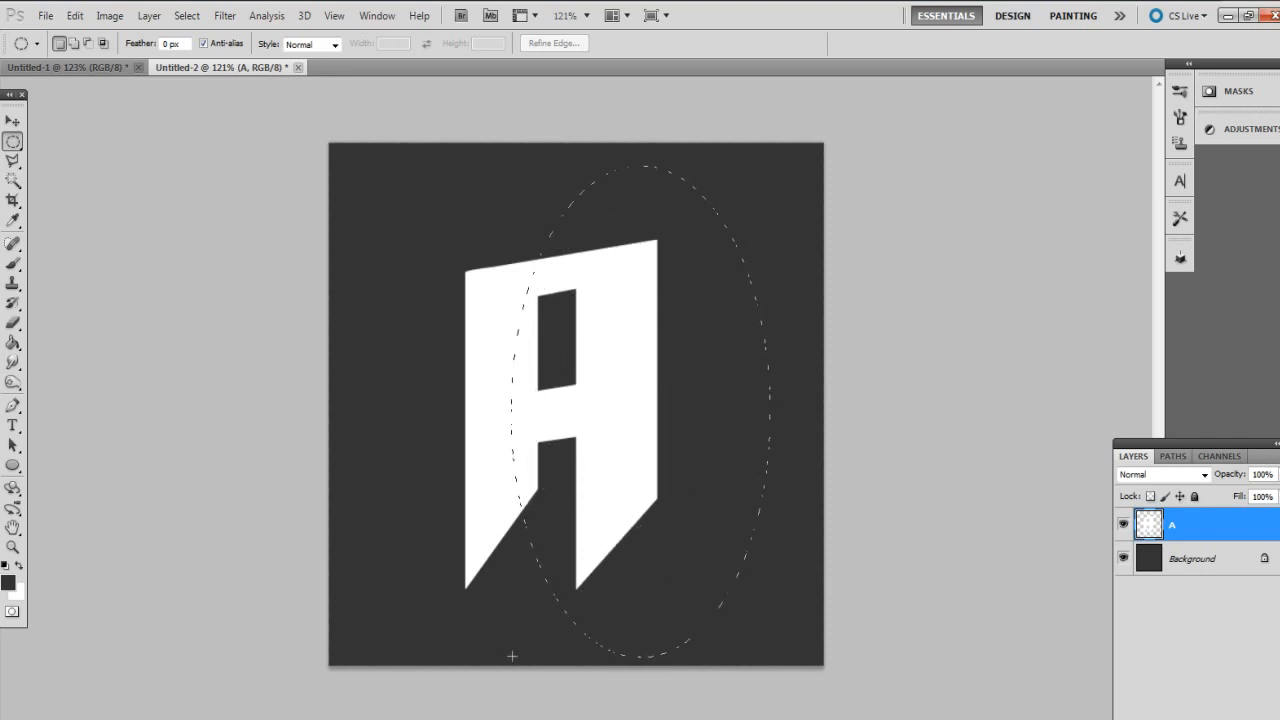
Step: Cut the part of the A inside a tall elliptical selection to a new layer and shift it right, opening a curved gap
left_click_drag(512, 656, 506, 636)
right_click(583, 493)
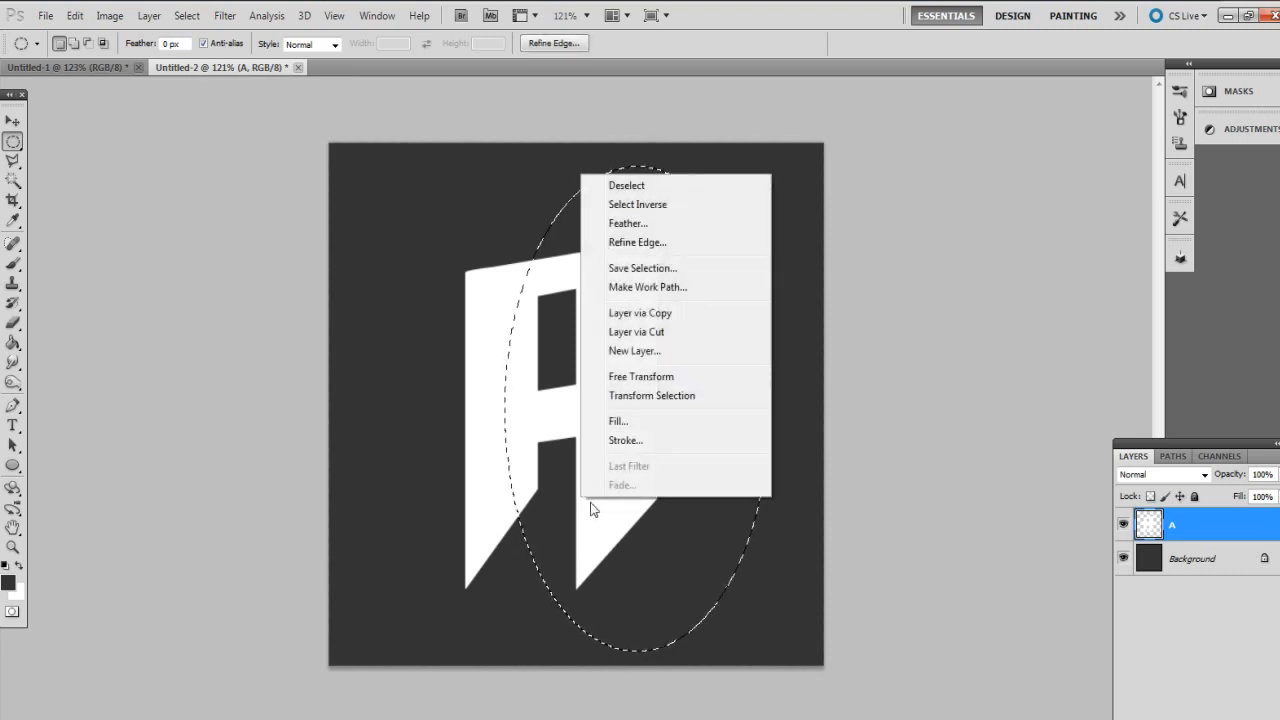
left_click(683, 333)
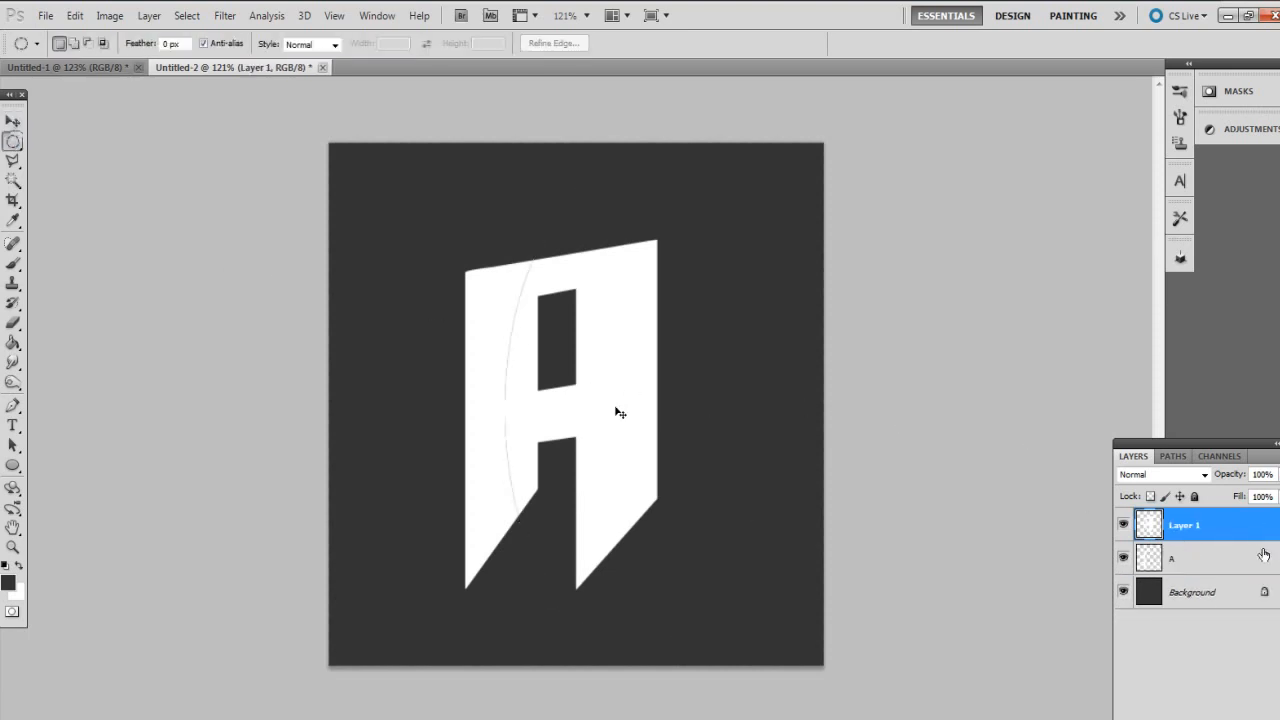
mouse_move(620, 413)
left_mouse_down()
mouse_move(670, 396)
mouse_move(617, 397)
mouse_move(634, 414)
mouse_move(687, 407)
mouse_move(606, 415)
mouse_move(665, 410)
mouse_move(632, 404)
mouse_move(642, 384)
mouse_move(629, 411)
left_mouse_up()
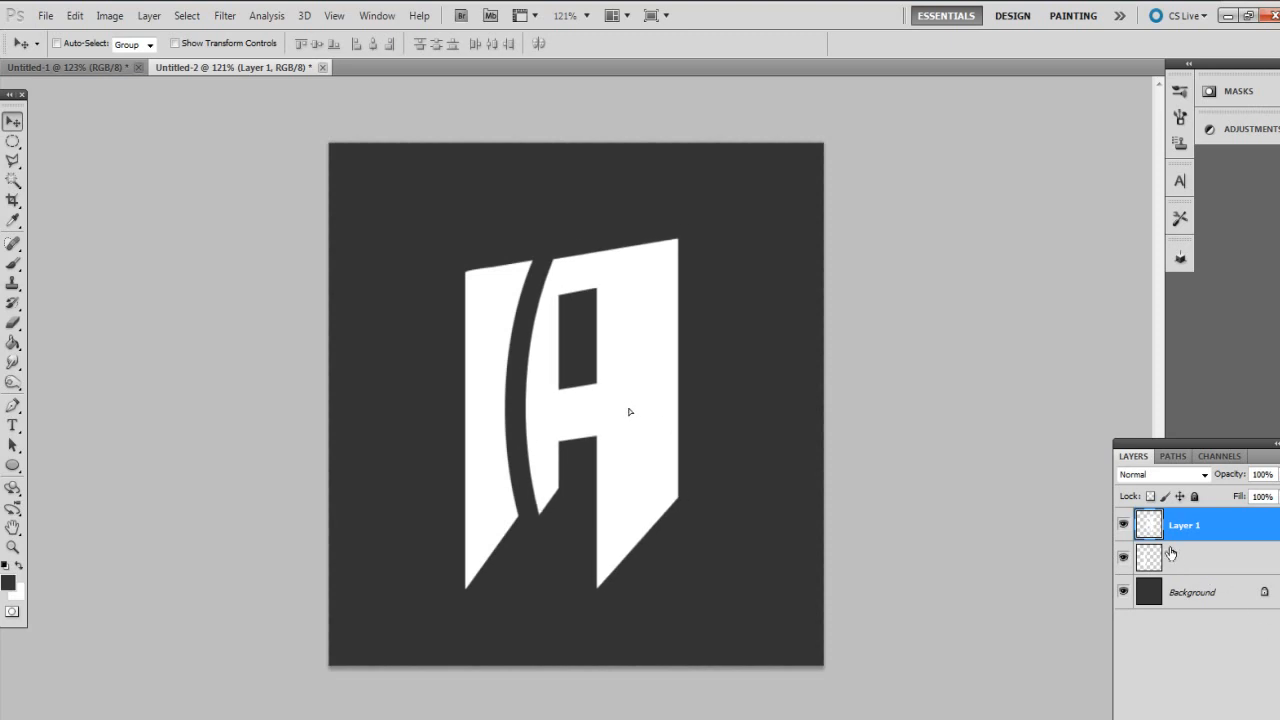
Step: Shift both pieces of the A slightly left together, and reselect only Layer 1
left_click(1185, 558)
left_click(1185, 525, "shift")
left_click_drag(569, 409, 548, 402)
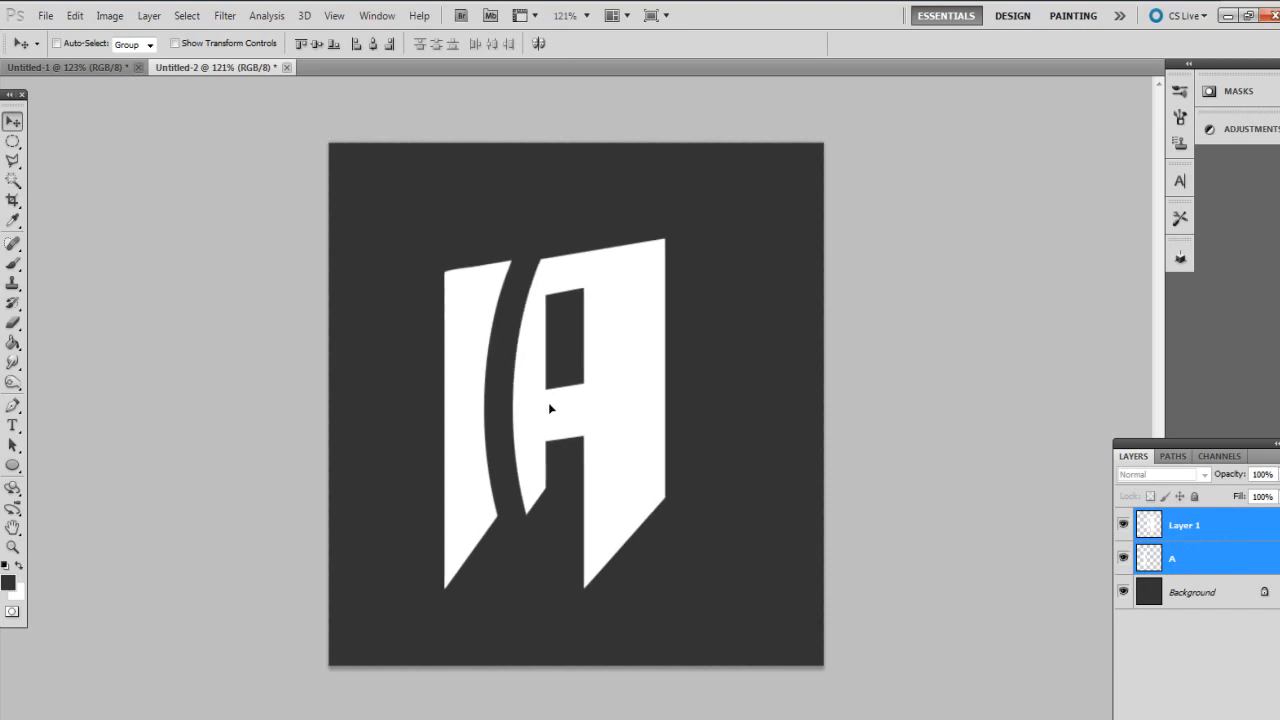
left_click(1221, 527)
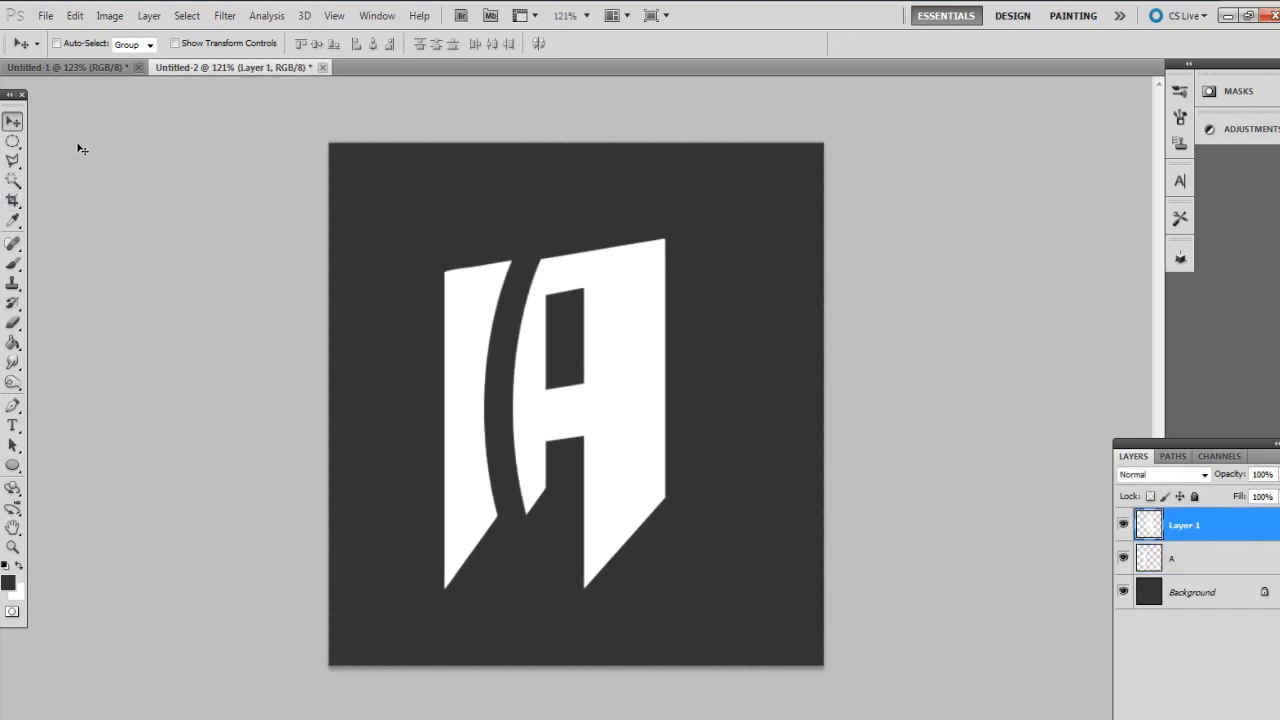
Step: Cut the part of the A's right stem inside a tall rectangular selection to a new layer
left_click(14, 142)
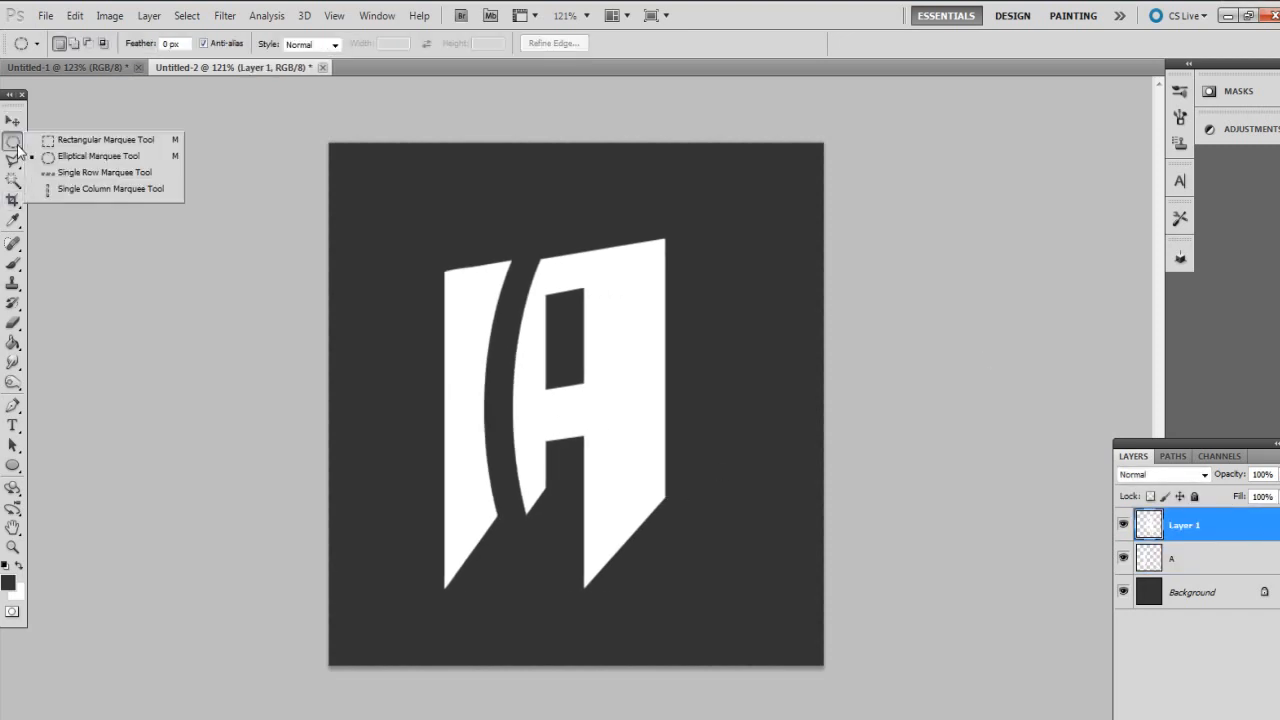
left_click(77, 148)
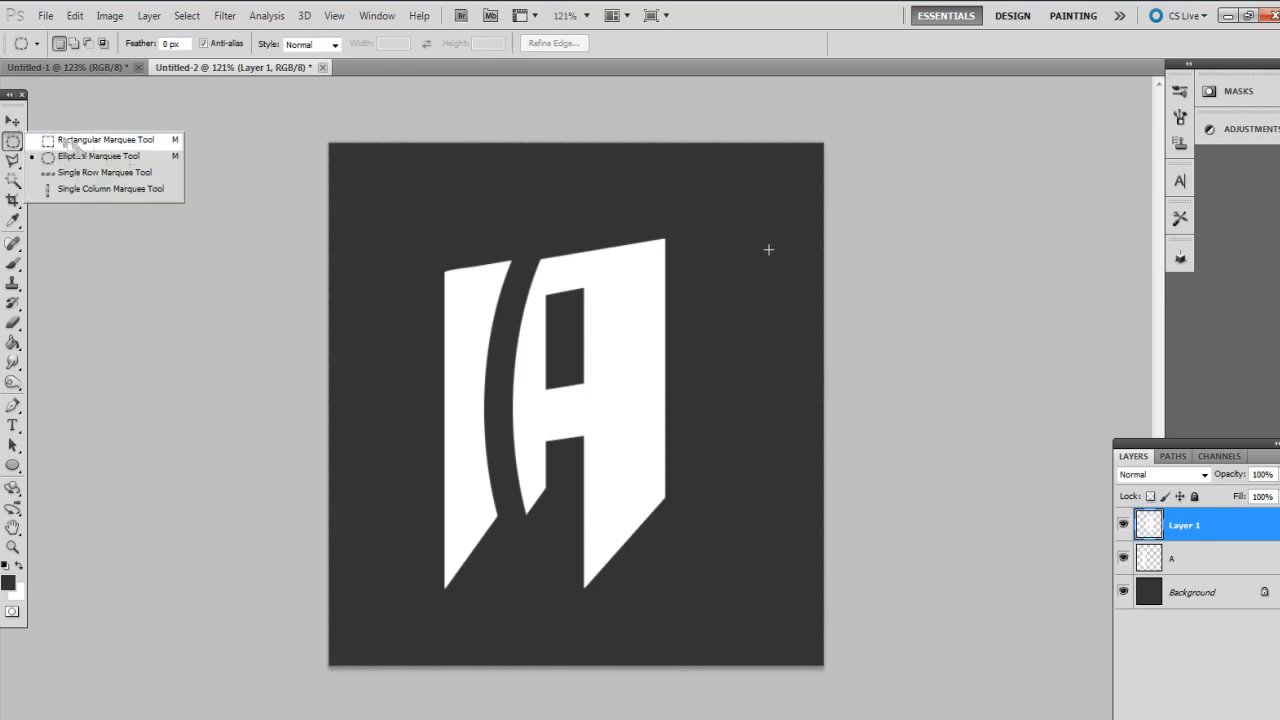
left_click(66, 146)
left_click_drag(761, 169, 622, 657)
right_click(670, 515)
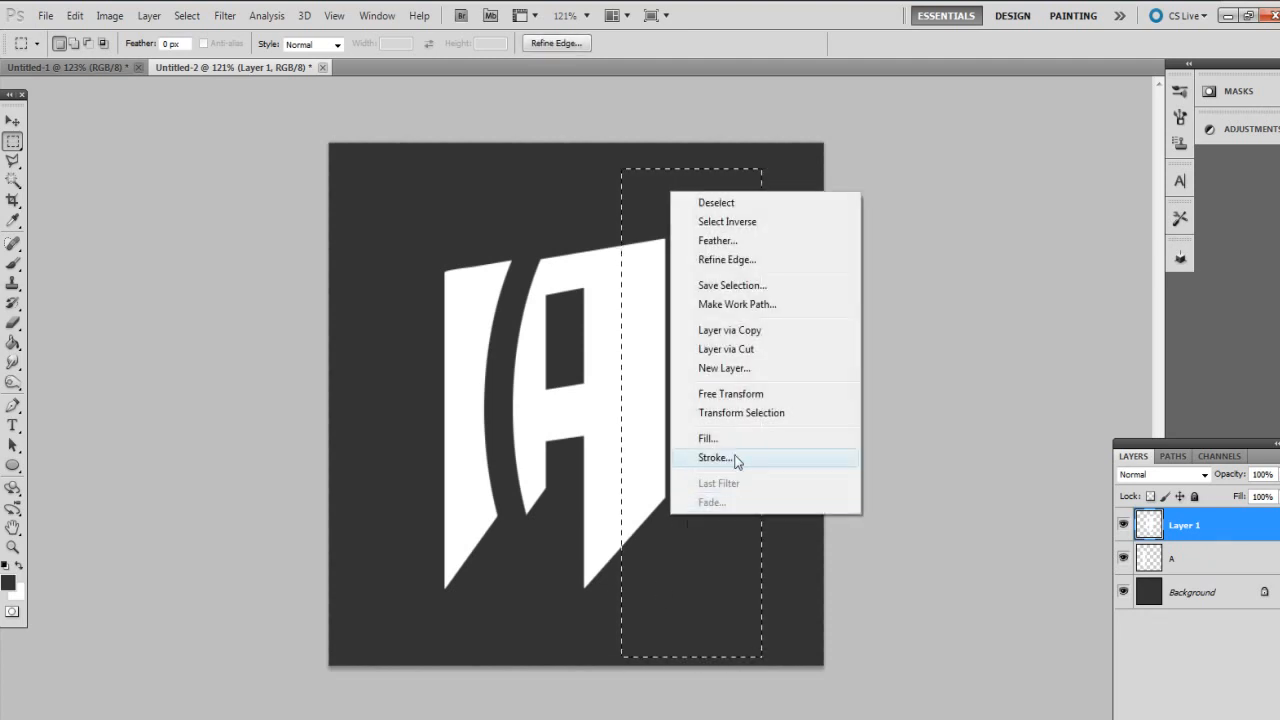
left_click(740, 350)
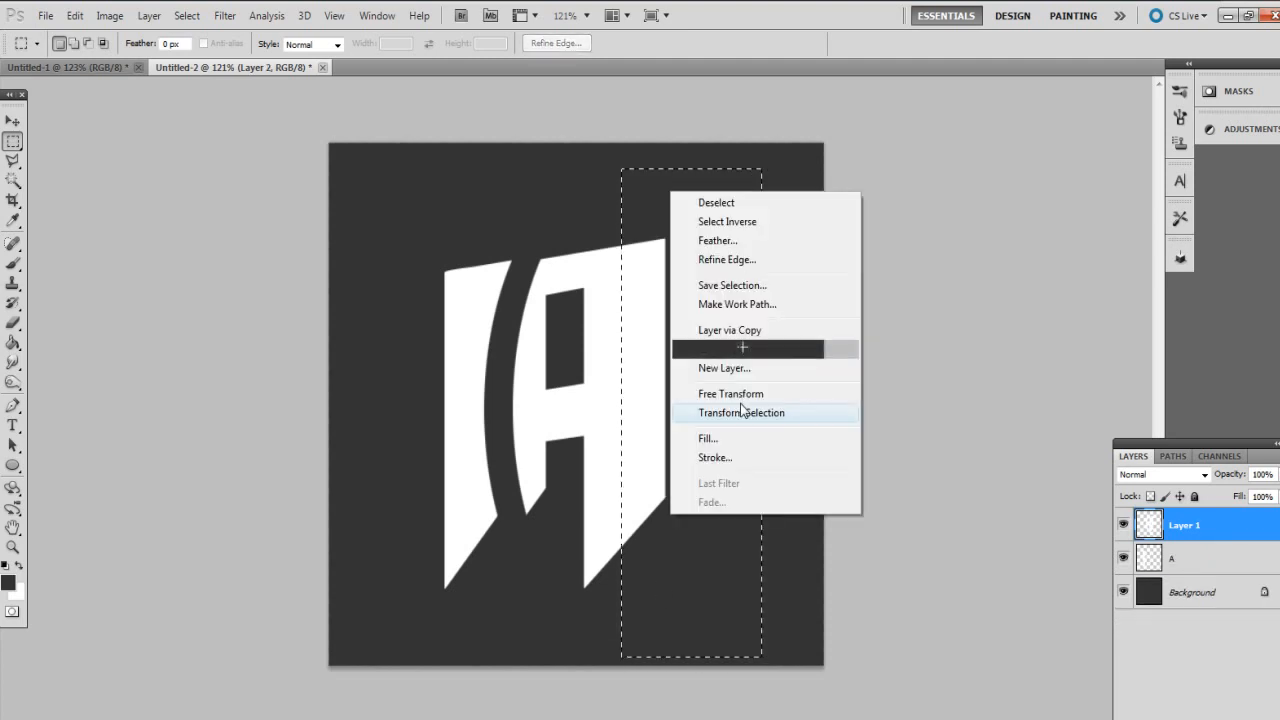
Step: Offset the cut strip to the right and above the A, then nudge it slightly down
left_click(15, 122)
left_click_drag(617, 429, 668, 372)
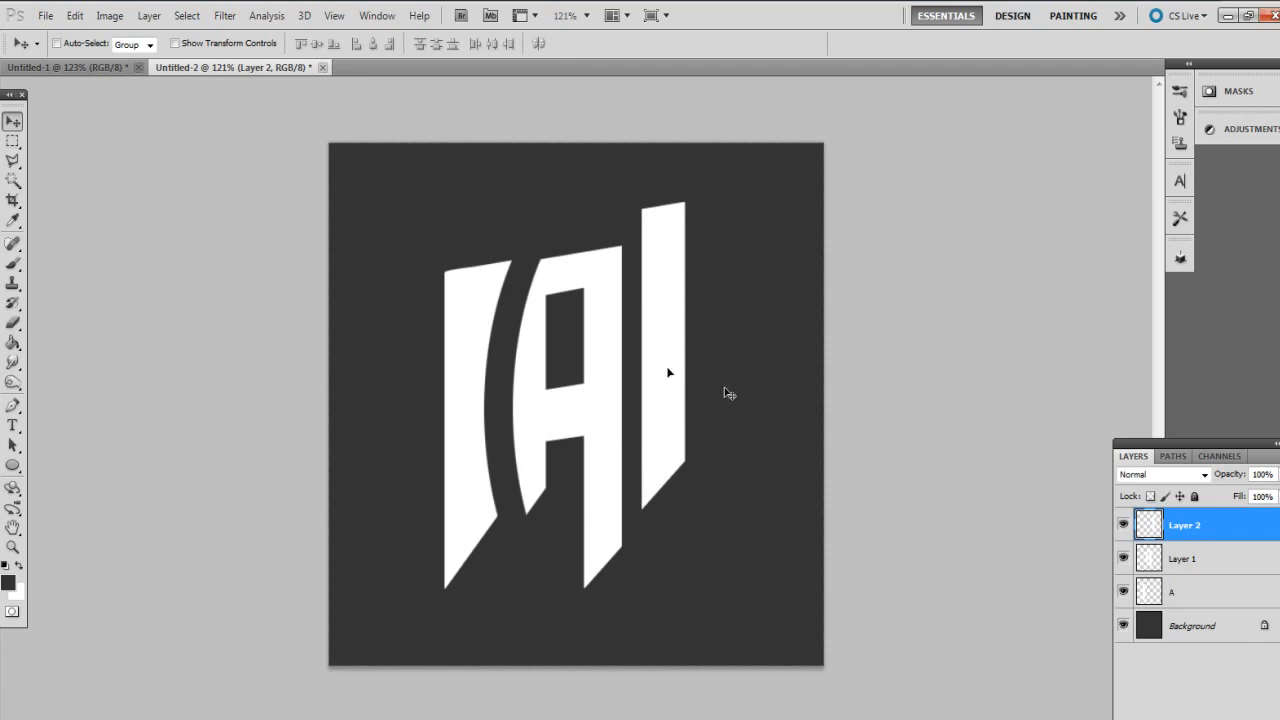
key("Down")
key("Down")
key("Down")
key("Down")
key("Down")
key("Down")
key("Down")
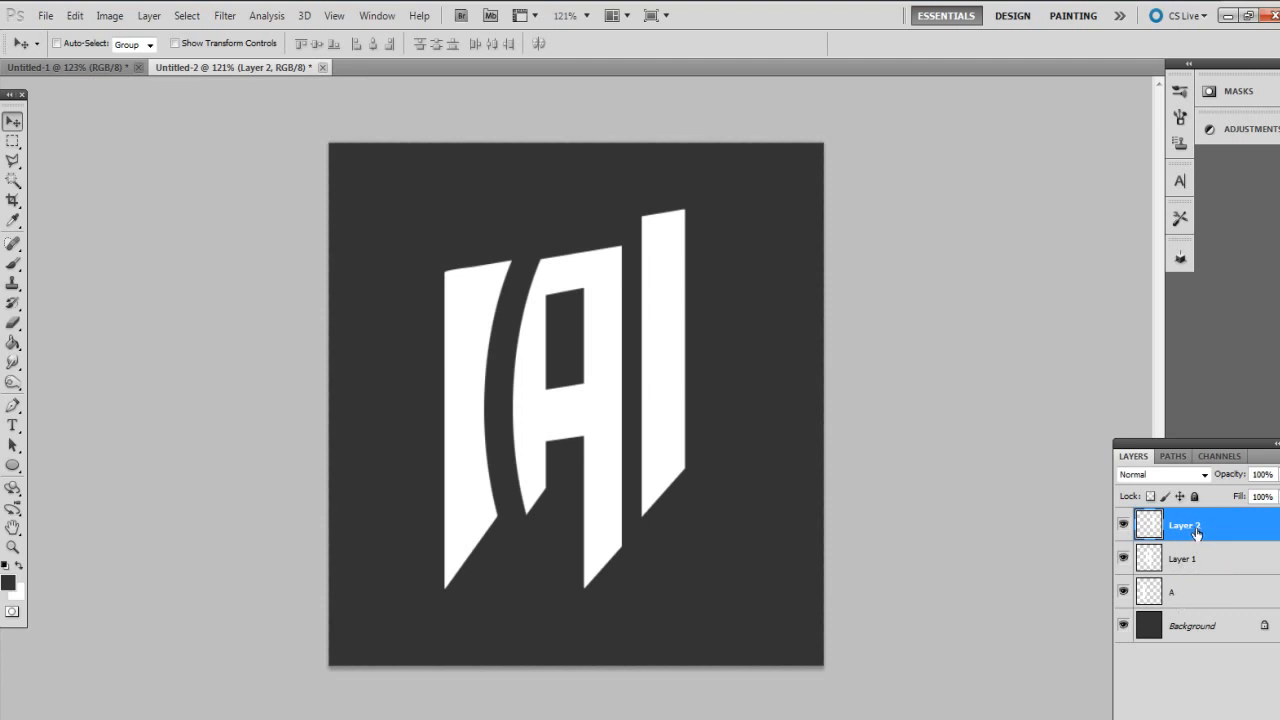
Step: Combine the three letter layers into one smart object and rasterize it
left_click(1218, 584, "shift")
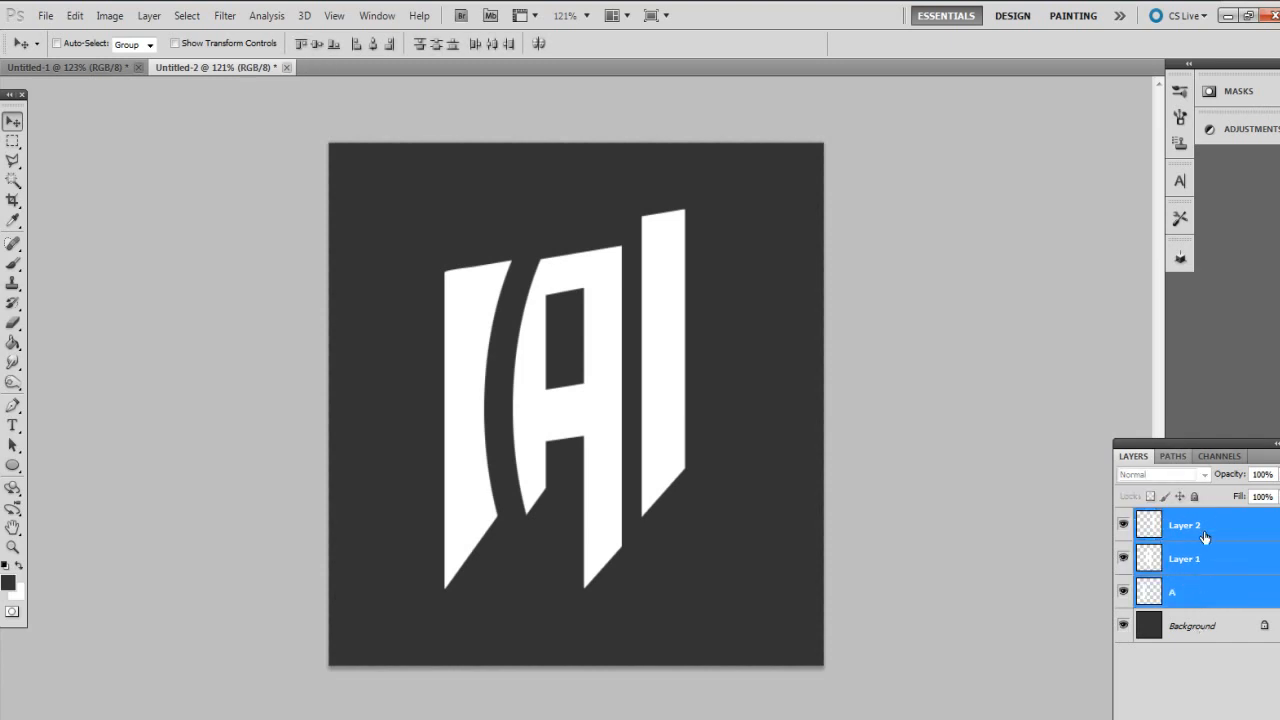
right_click(1205, 593)
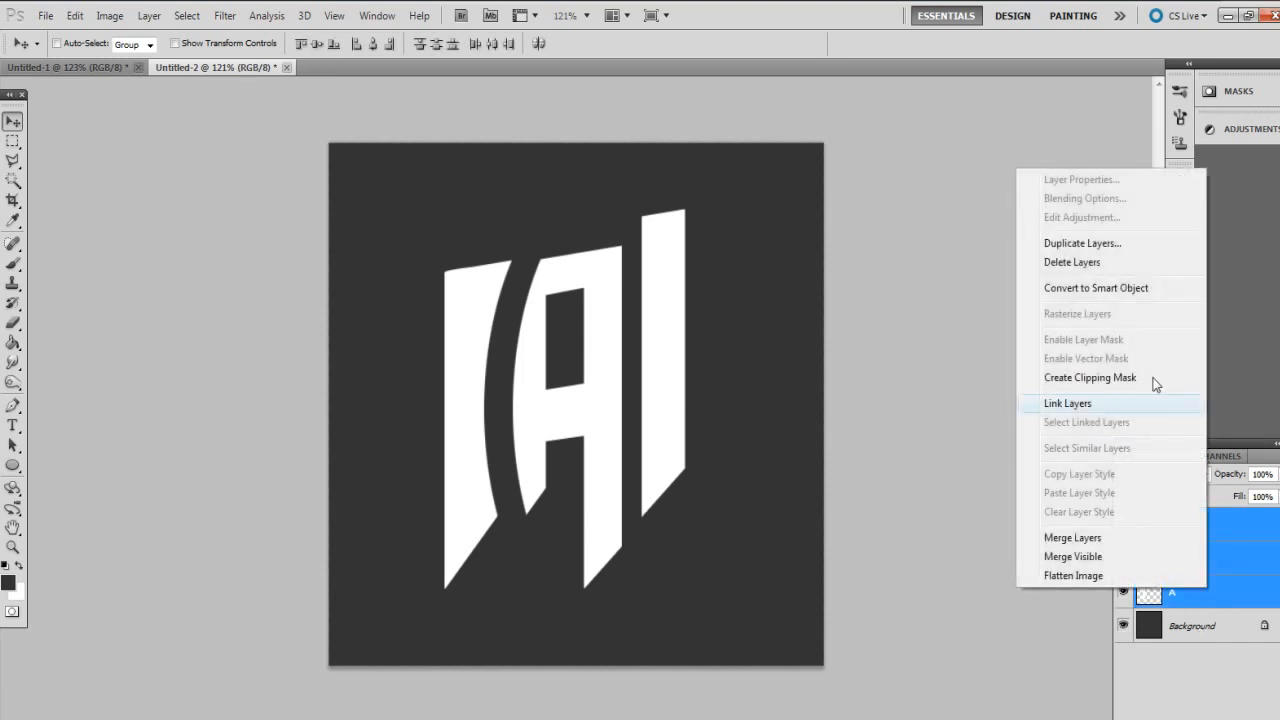
left_click(1124, 290)
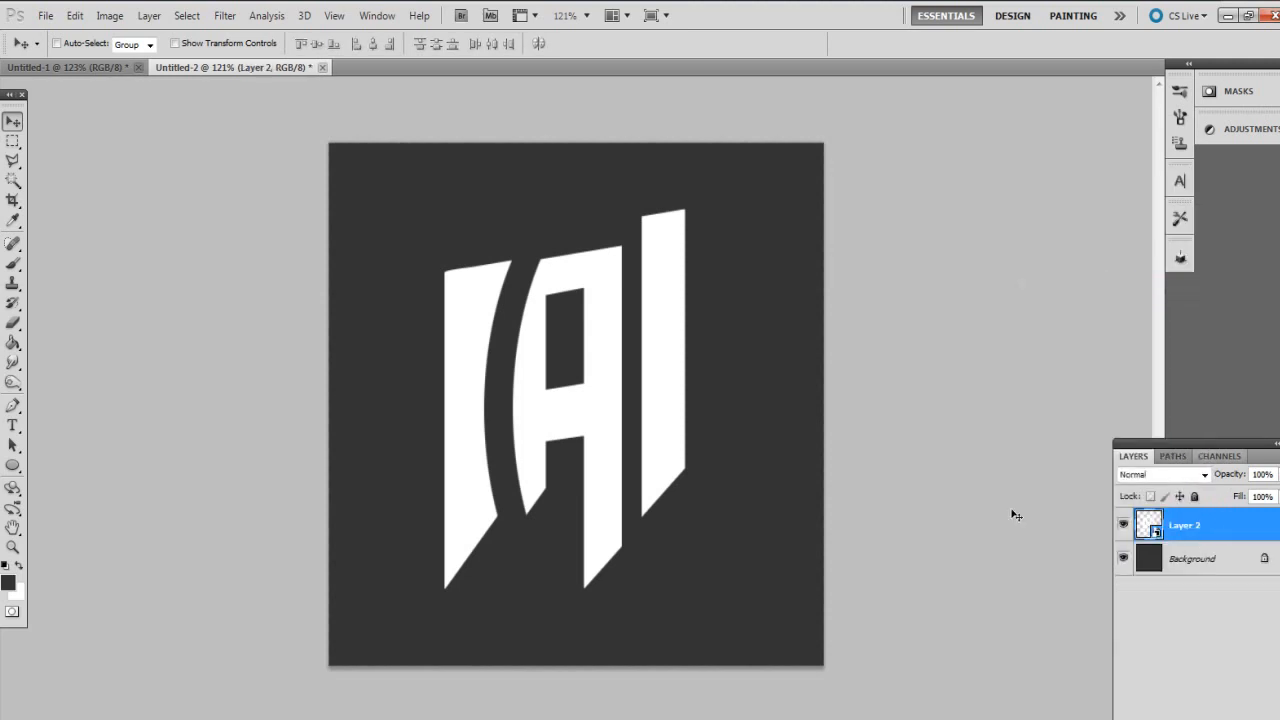
right_click(1221, 528)
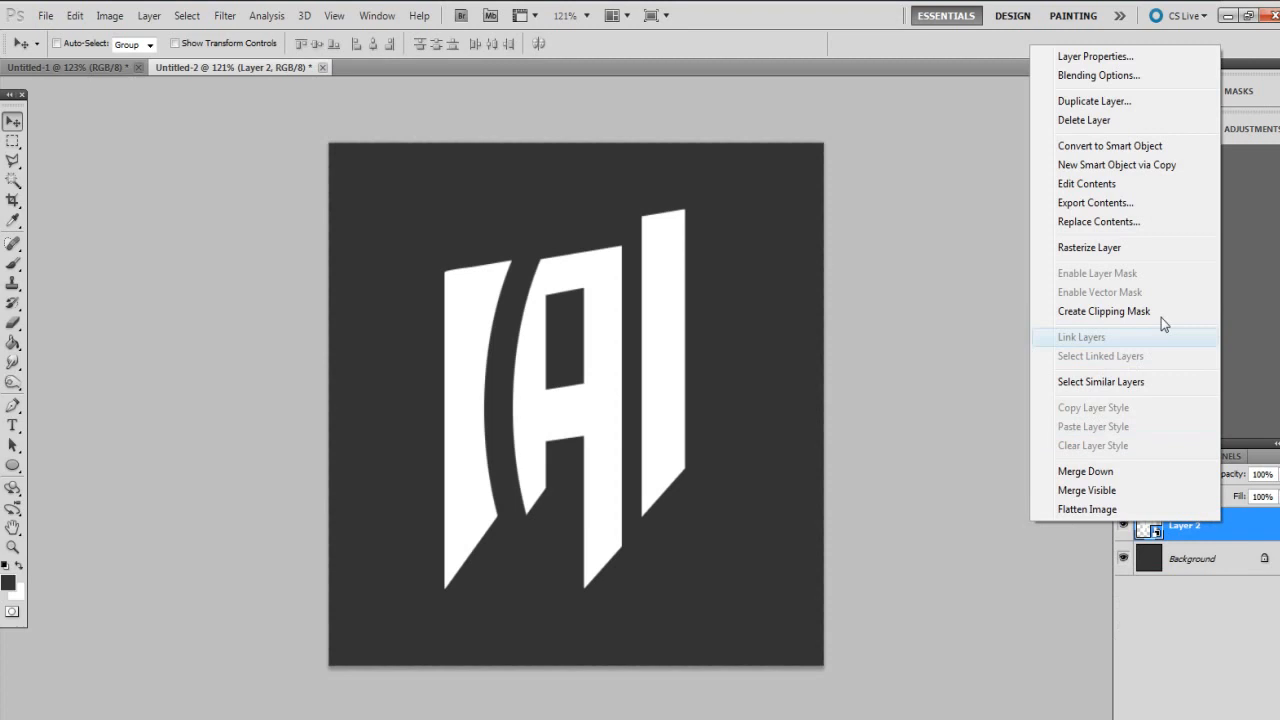
left_click(1100, 247)
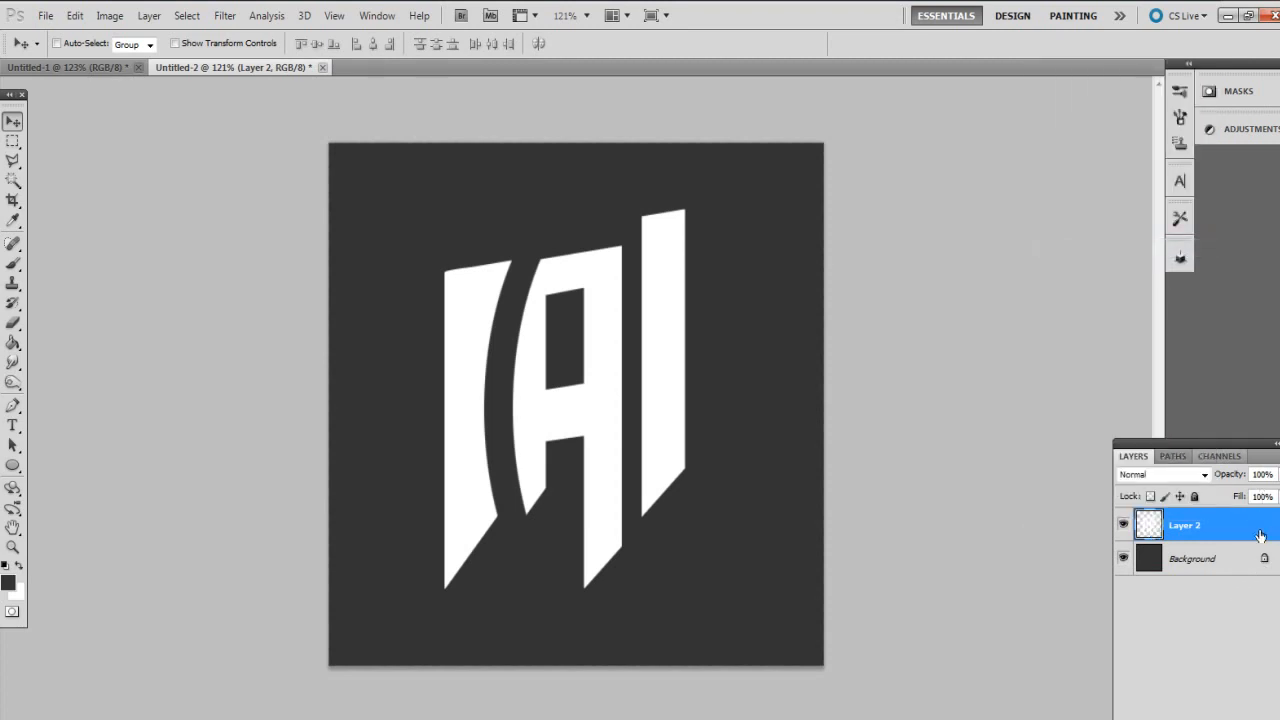
Step: Add a drop shadow to the combined letter layer with distance 0 px, spread 7% and size 13 px
double_click(1260, 535)
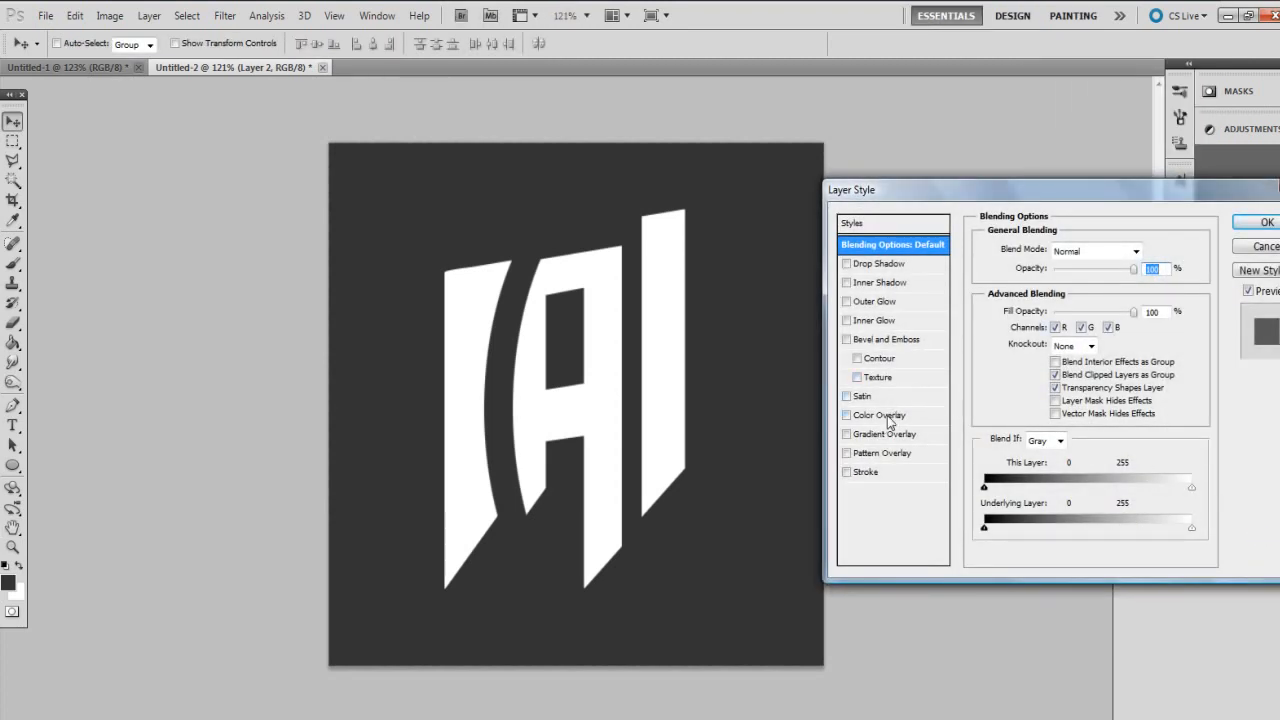
key("Escape")
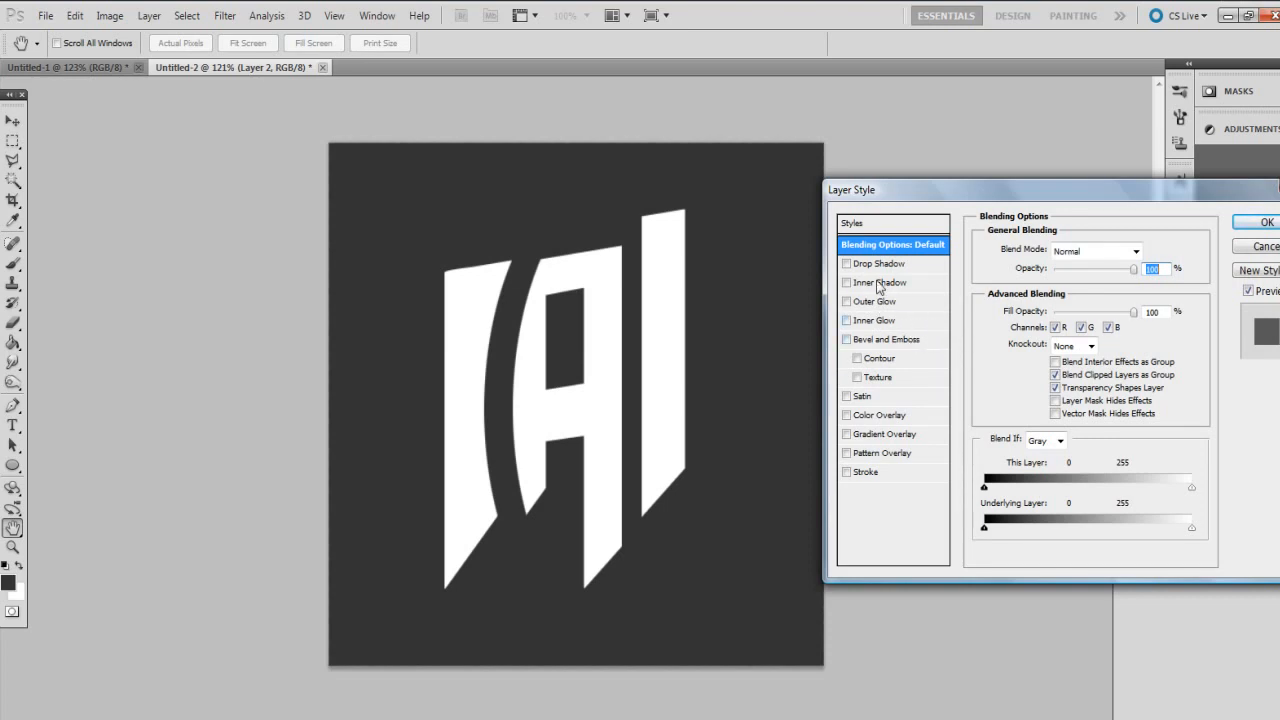
left_click(872, 265)
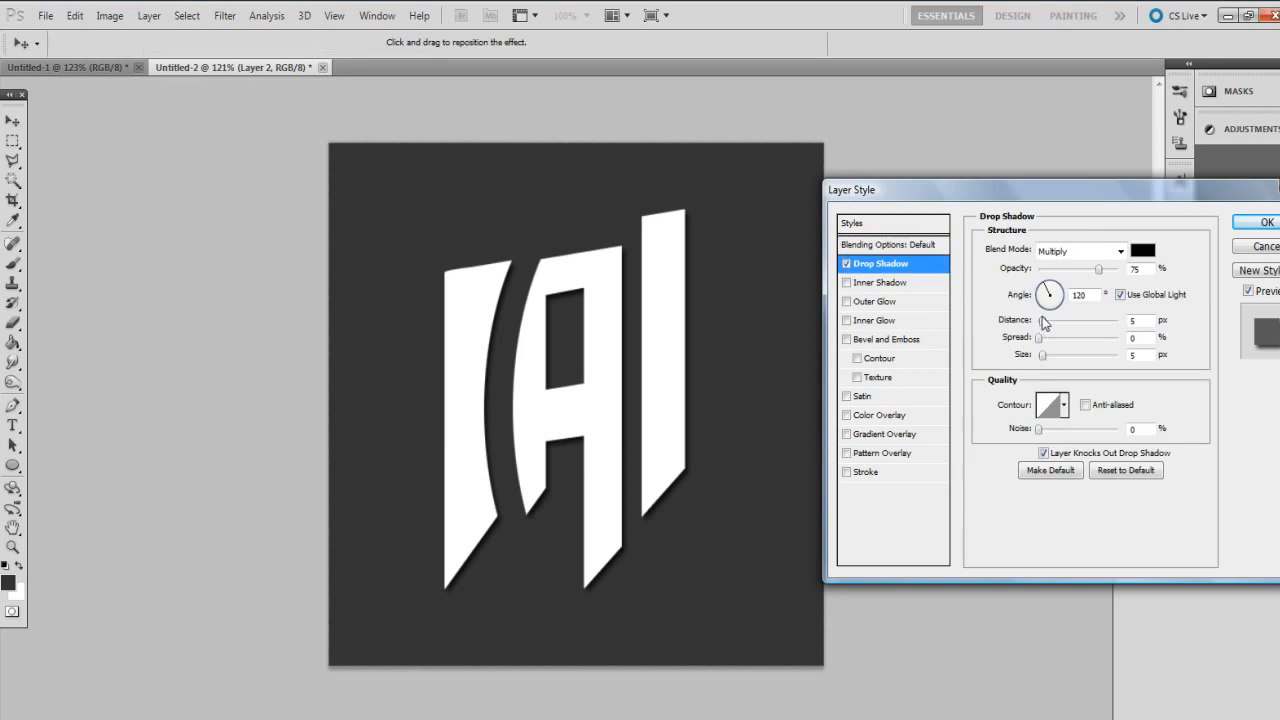
left_click_drag(1042, 321, 956, 317)
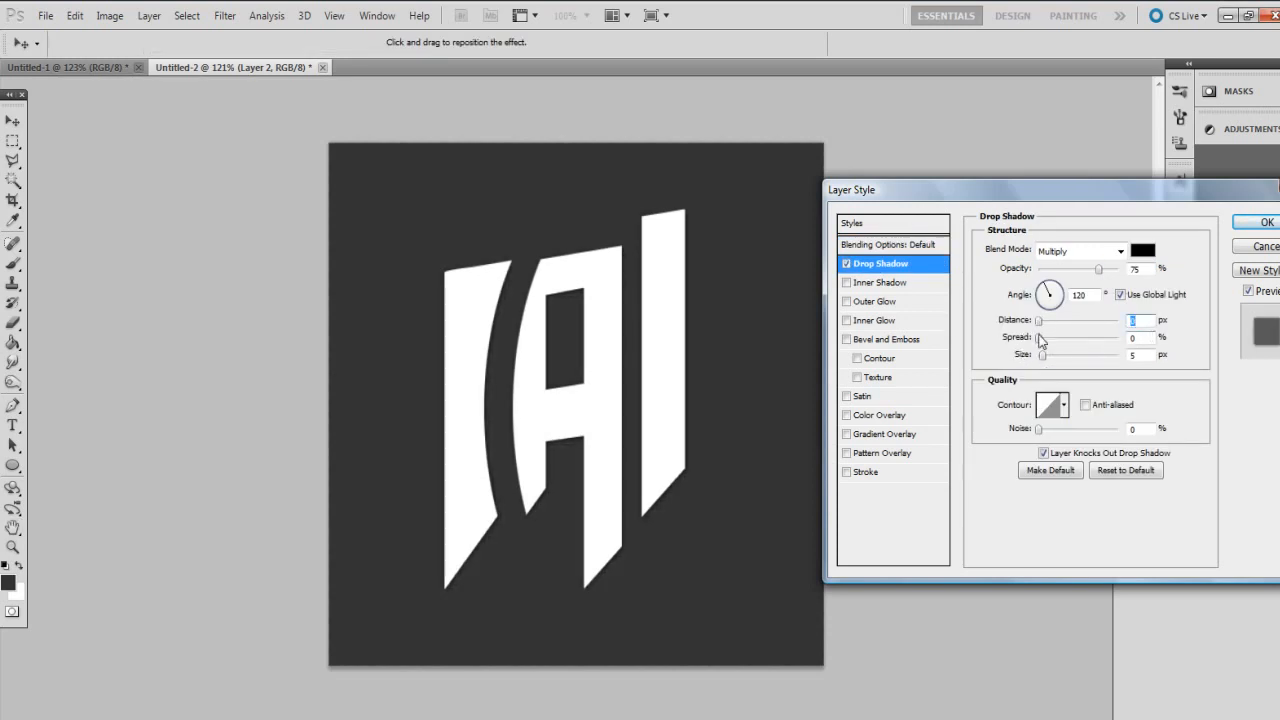
left_click_drag(1039, 338, 1030, 362)
type("13")
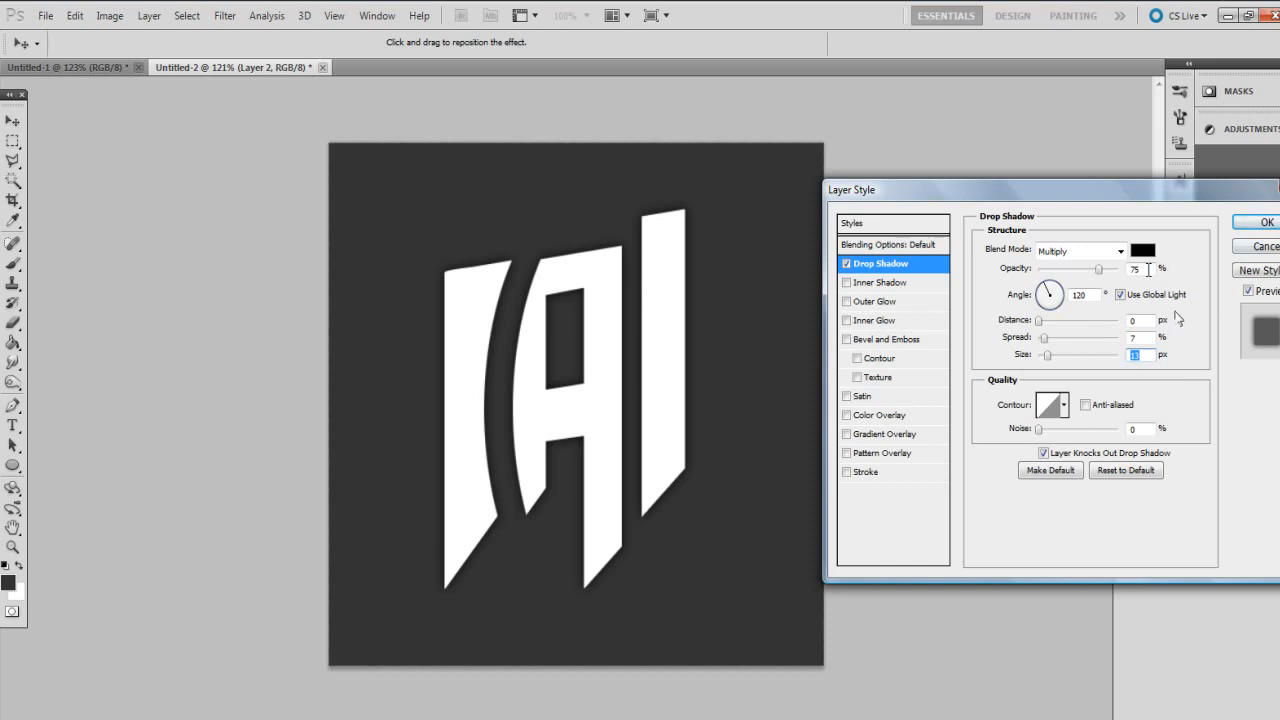
left_click(1121, 295)
double_click(1134, 337)
left_click(1260, 222)
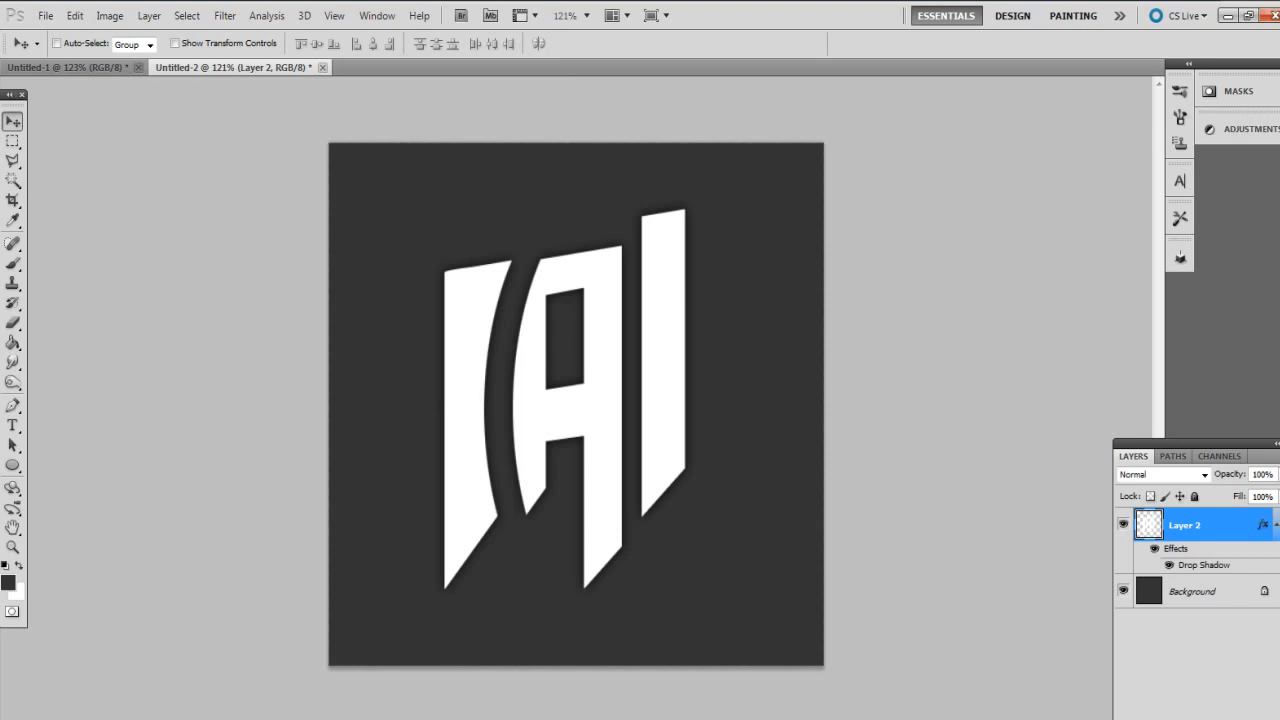
Step: Create a new layer above the letter and draw a large, wide elliptical selection covering most of the logo and extending beyond the canvas
key("ctrl+shift+alt+n")
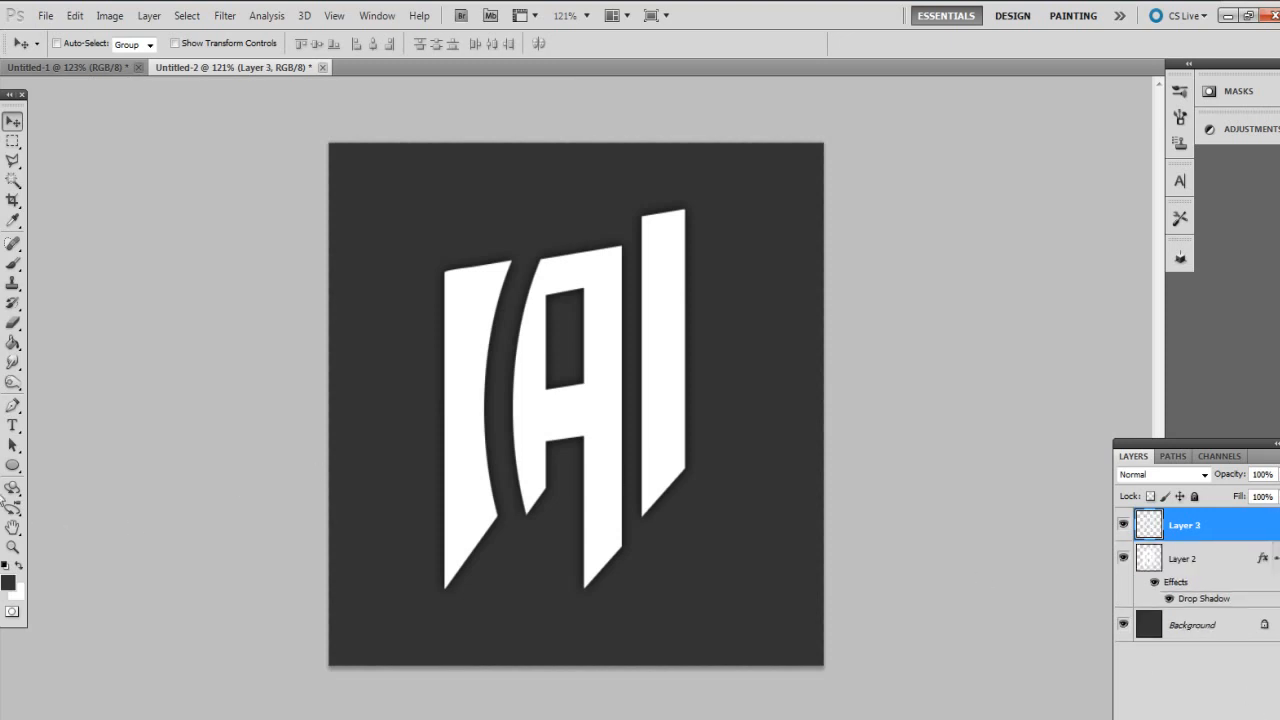
left_click(13, 141)
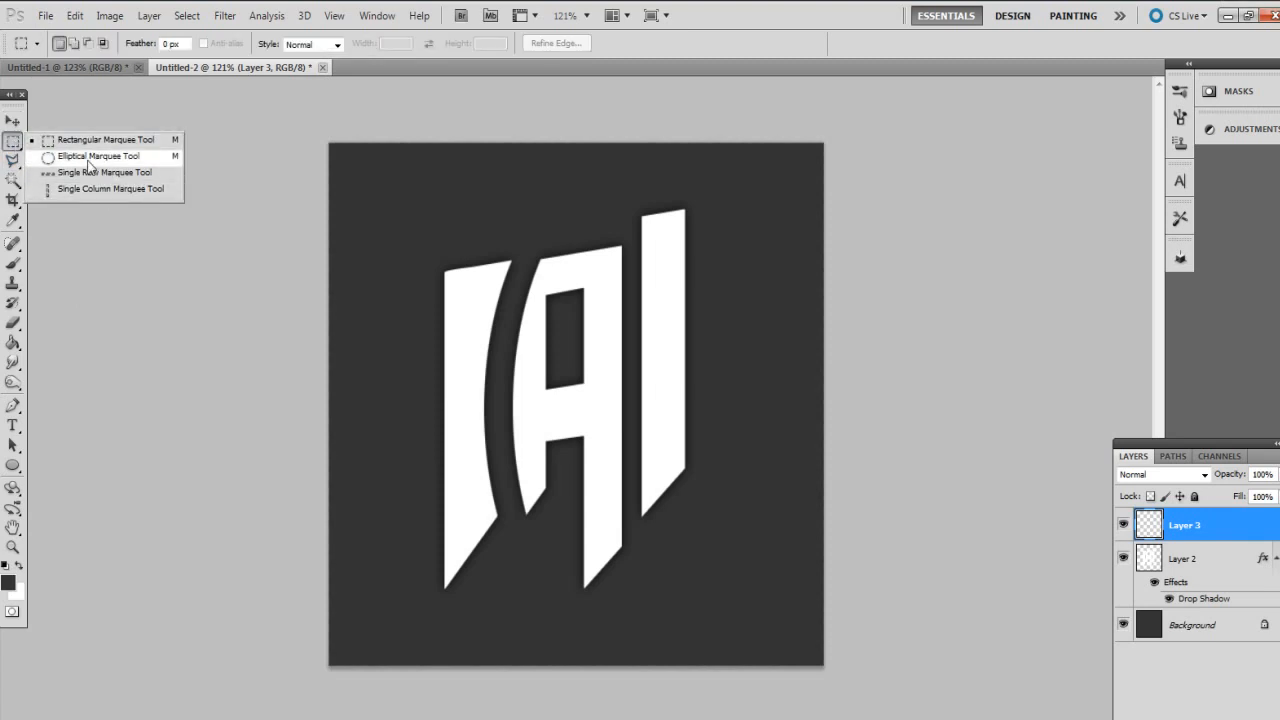
left_click(90, 160)
left_click(12, 548)
left_click_drag(674, 462, 635, 502)
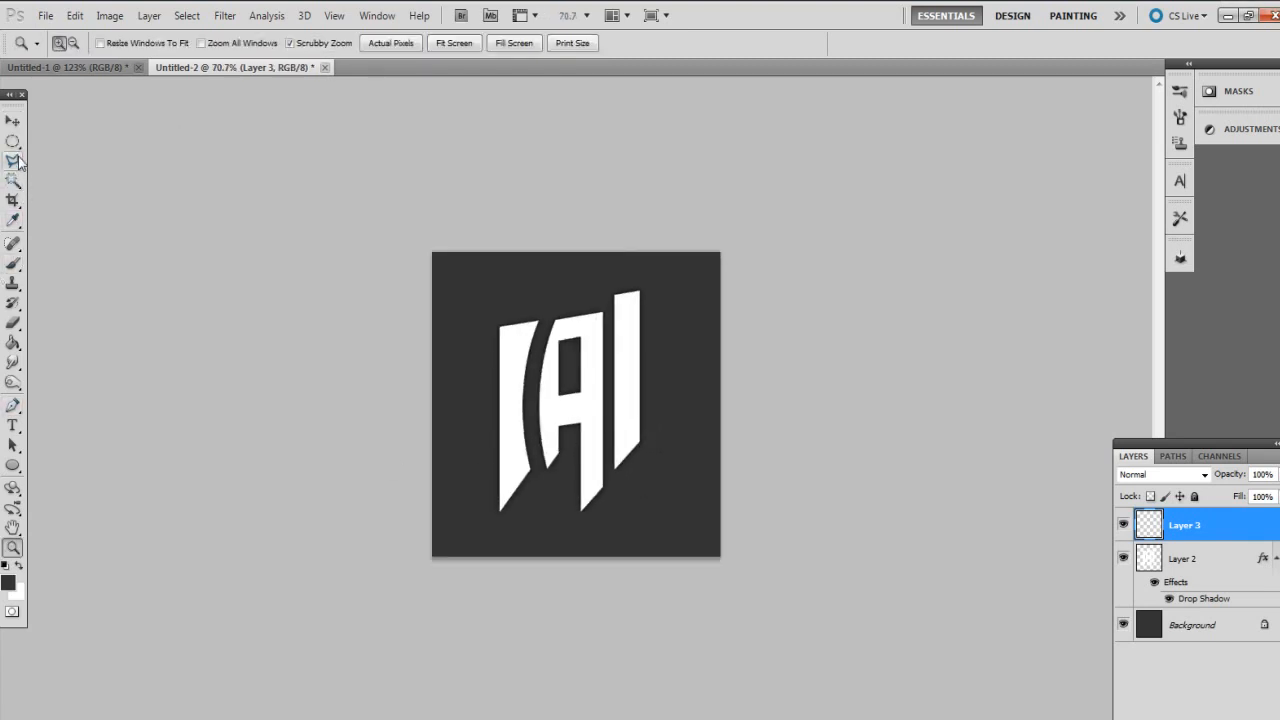
left_click(517, 509)
left_click_drag(538, 527, 559, 496)
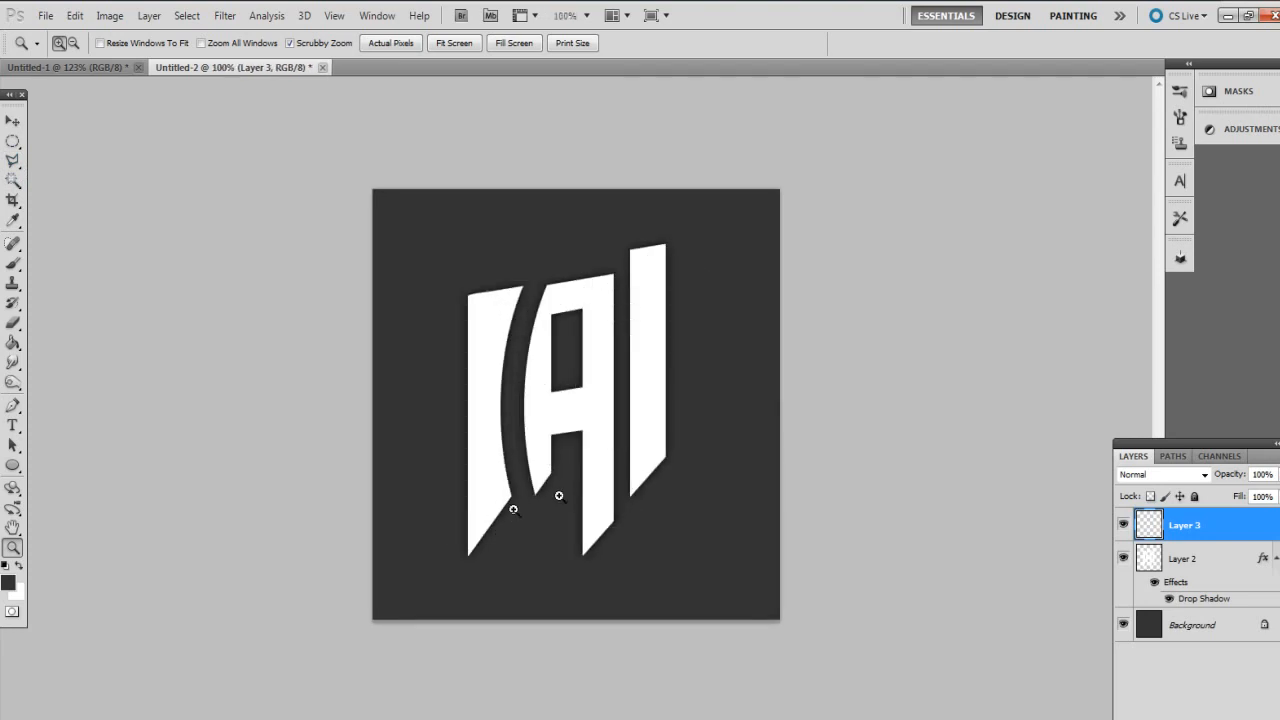
left_click(13, 142)
scroll(684, 653, "down", 5)
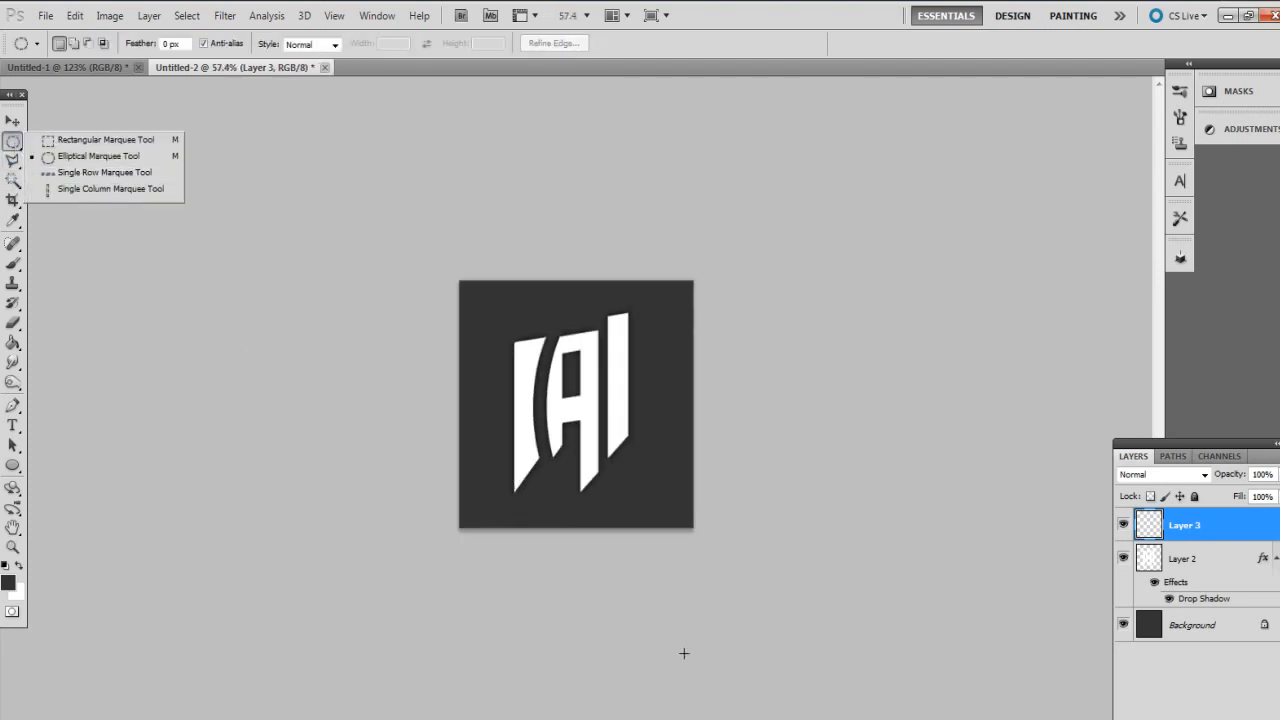
left_click(805, 685)
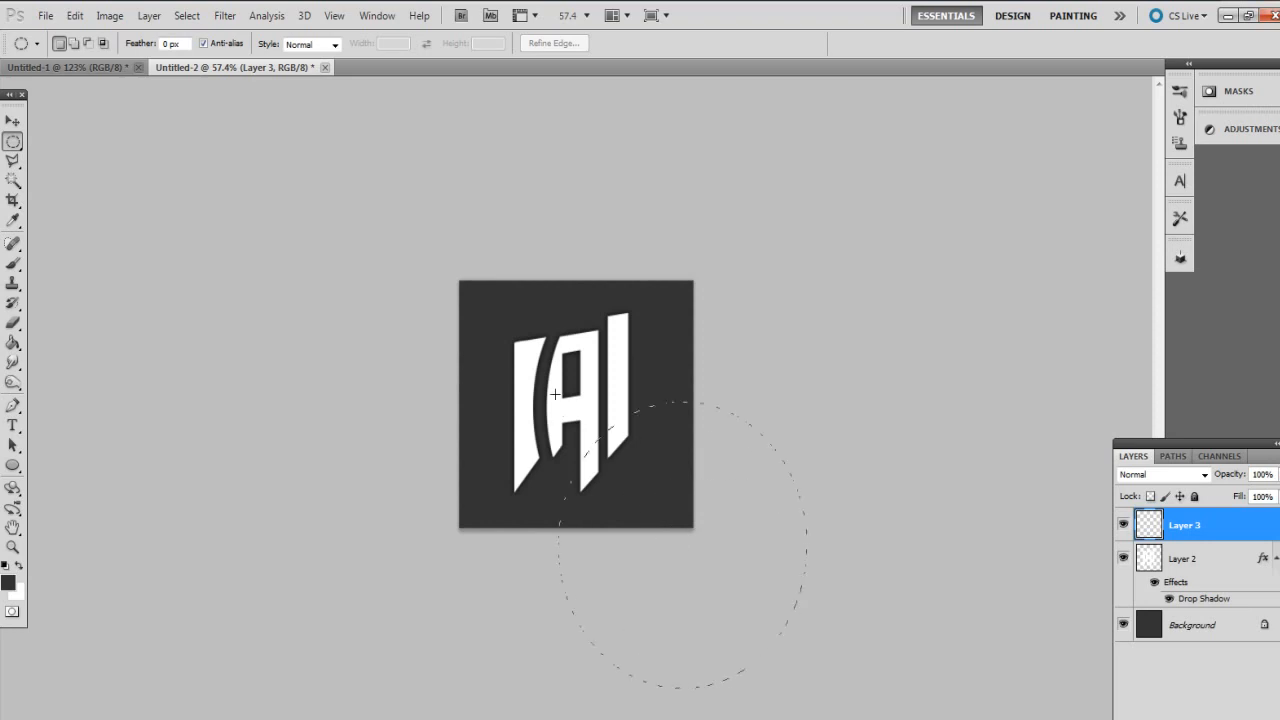
left_click_drag(555, 394, 466, 300)
Step: Rotate the elliptical selection by about -30° and shift it so its upper edge crosses the letter diagonally
right_click(560, 427)
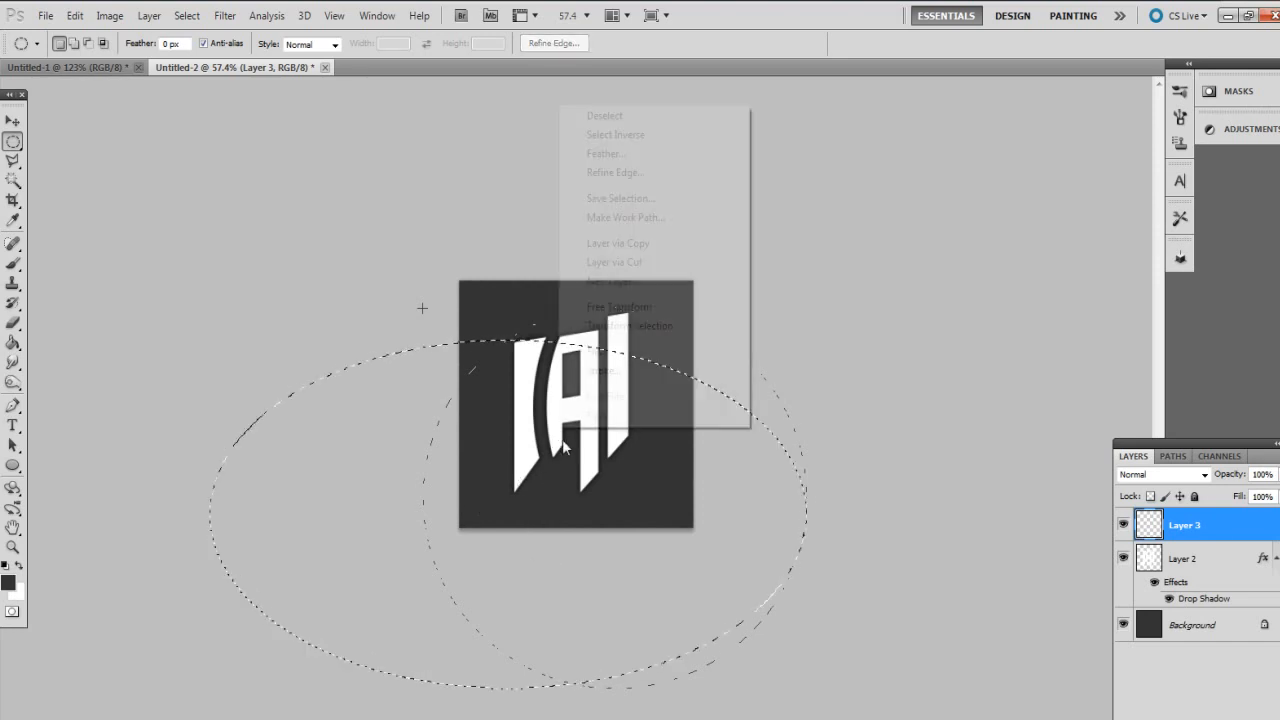
left_click(633, 326)
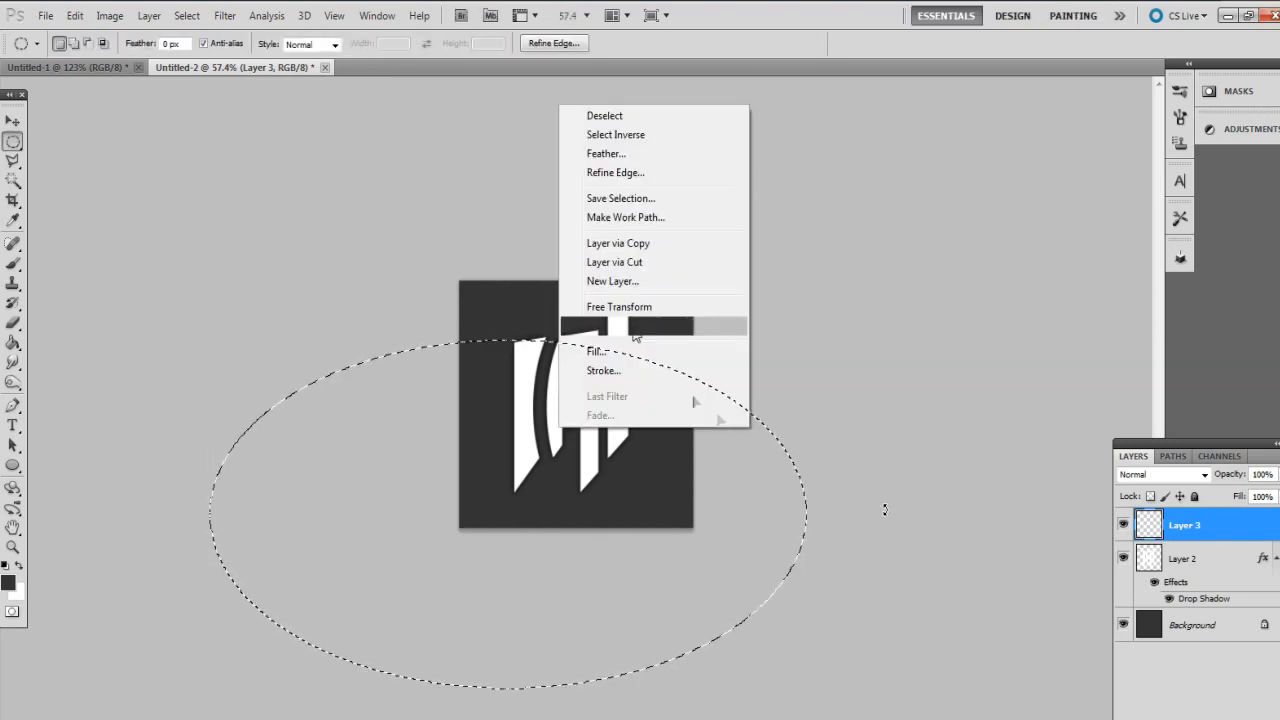
left_click(633, 326)
left_click_drag(872, 475, 829, 297)
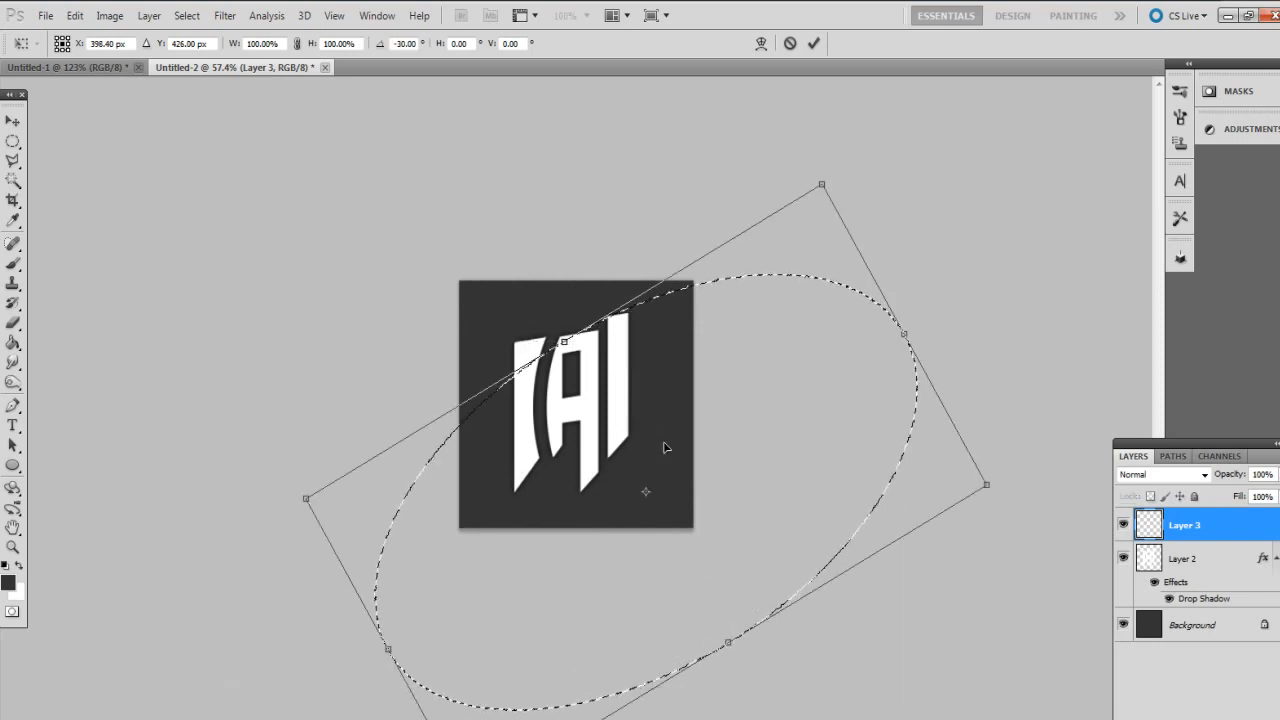
mouse_move(665, 450)
left_mouse_down()
mouse_move(650, 428)
mouse_move(660, 443)
mouse_move(660, 425)
left_mouse_up()
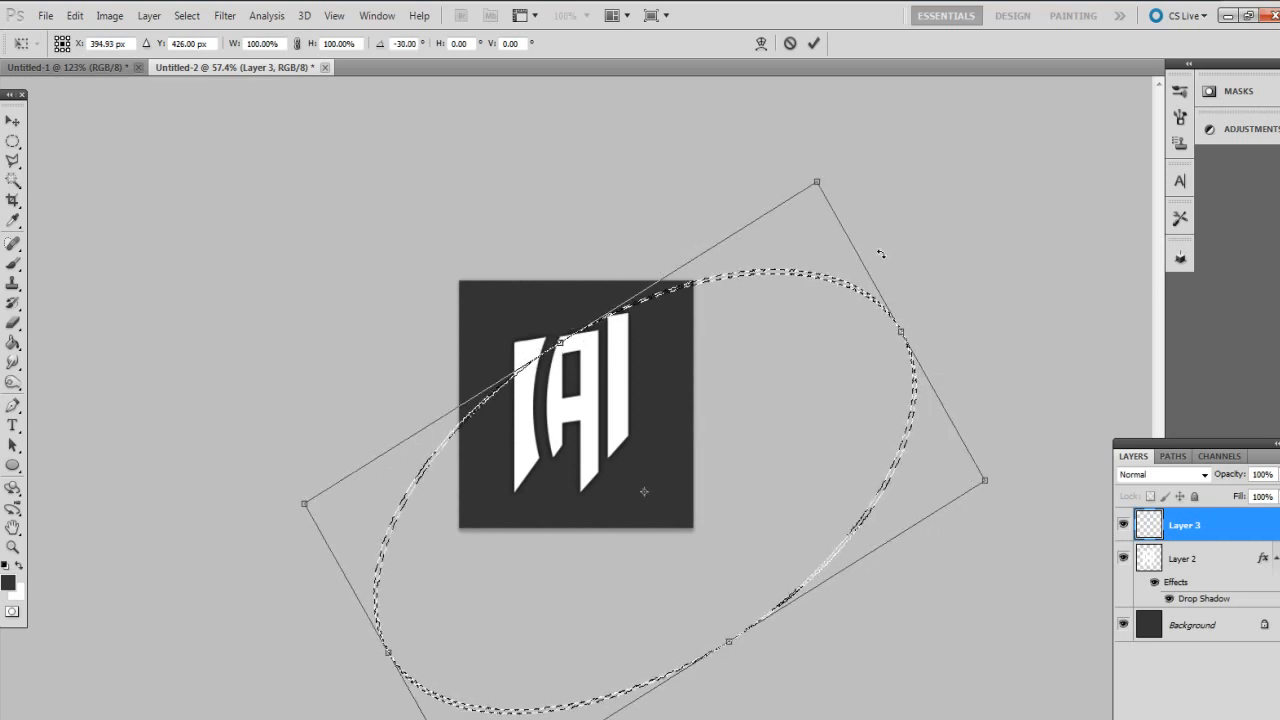
left_click(811, 44)
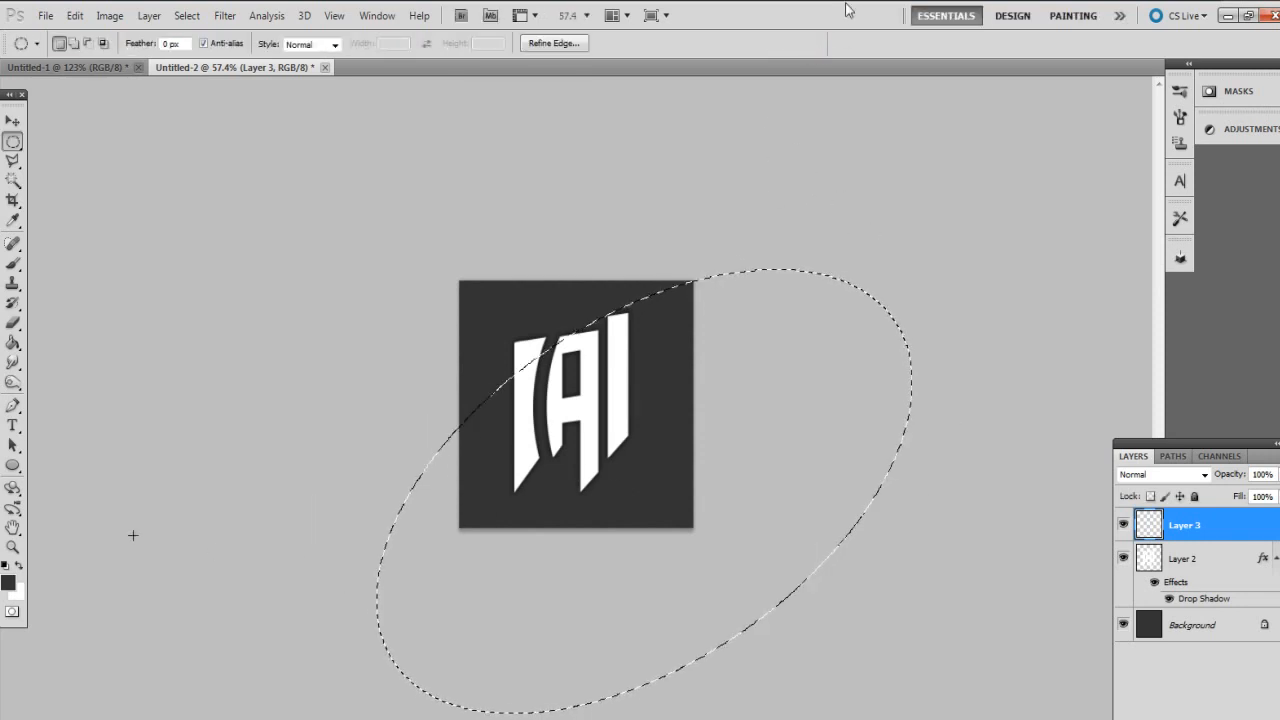
Step: Invert the selection so it covers the upper-left area of the canvas outside the ellipse
key("z")
key("m")
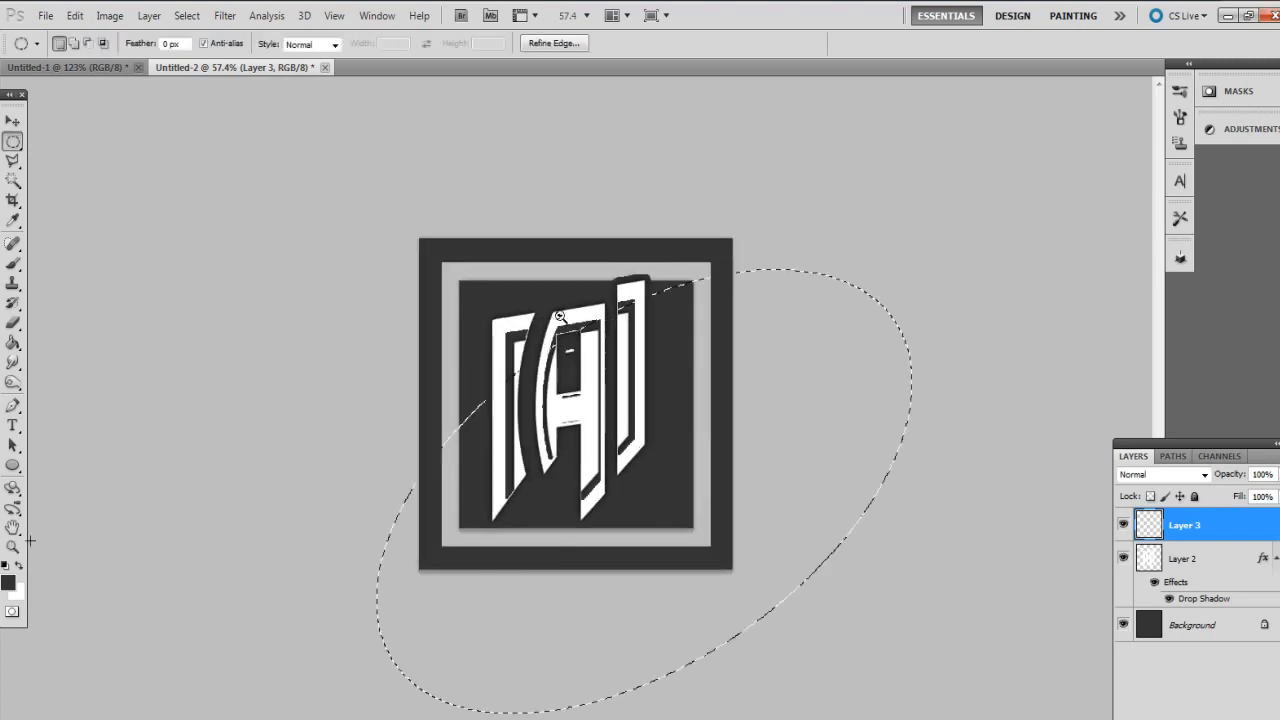
left_click(13, 547)
left_click_drag(500, 292, 556, 288)
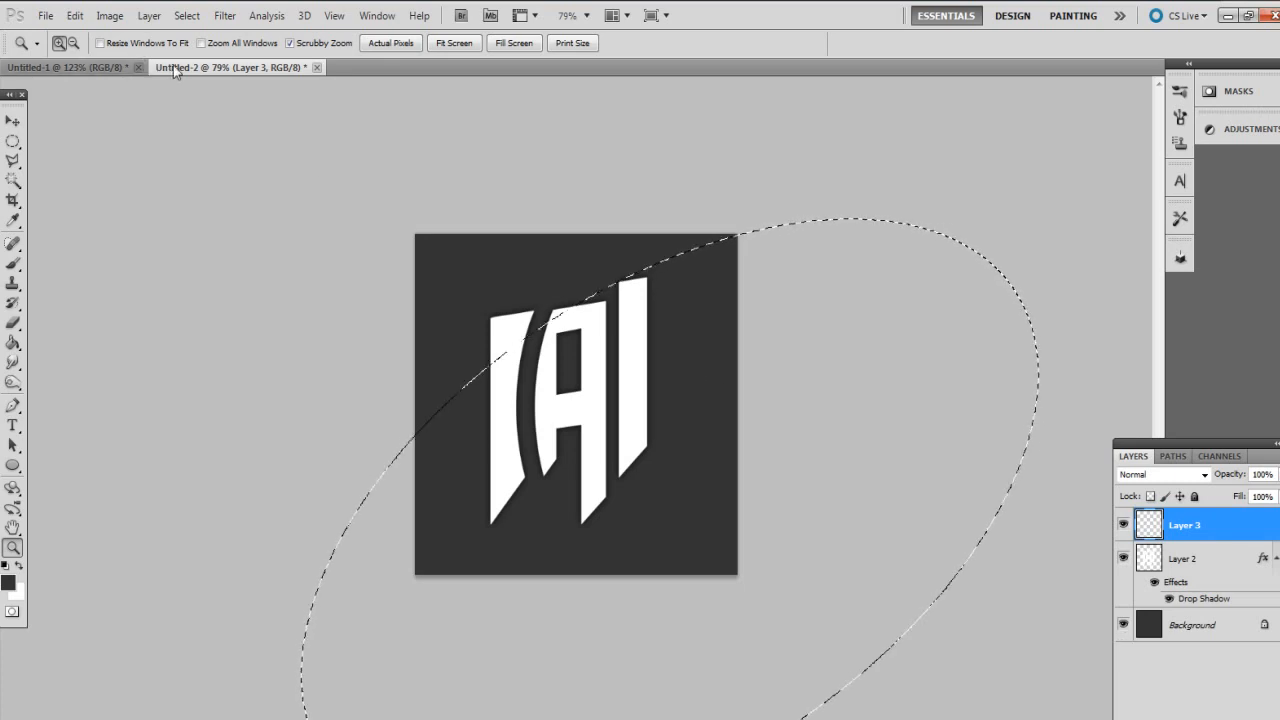
left_click(190, 20)
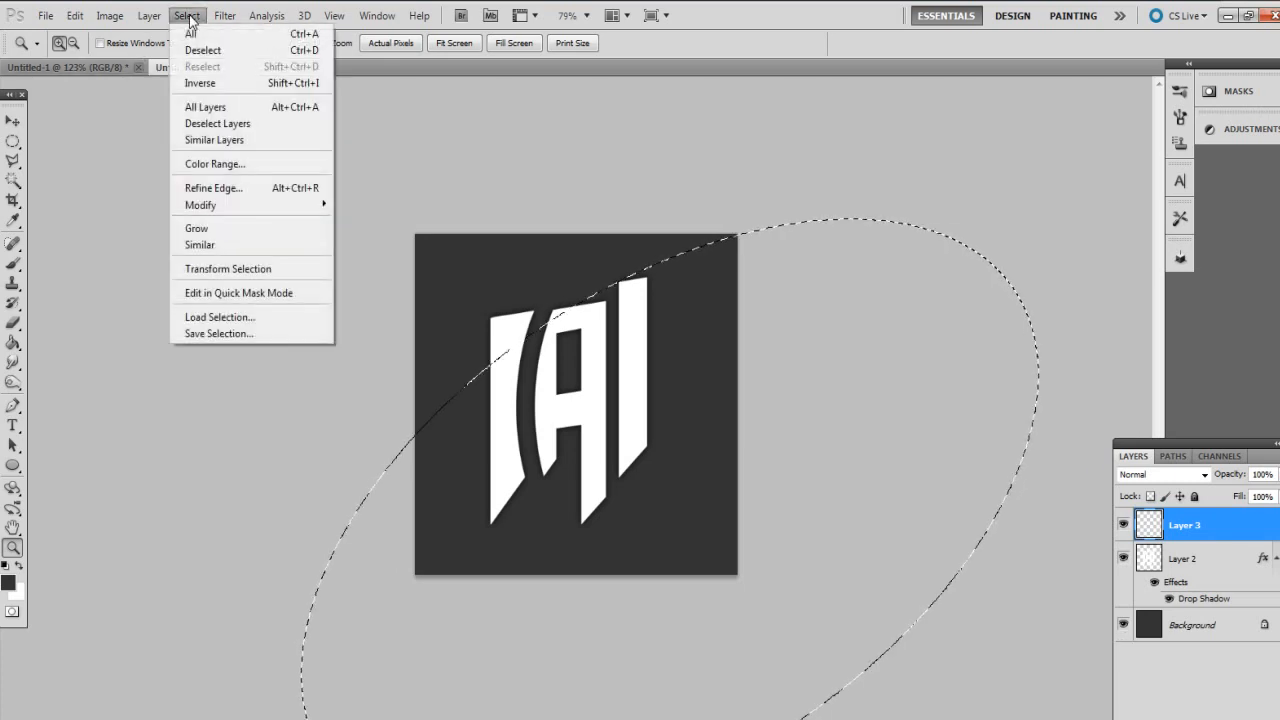
left_click(197, 84)
left_click(189, 18)
left_click(200, 87)
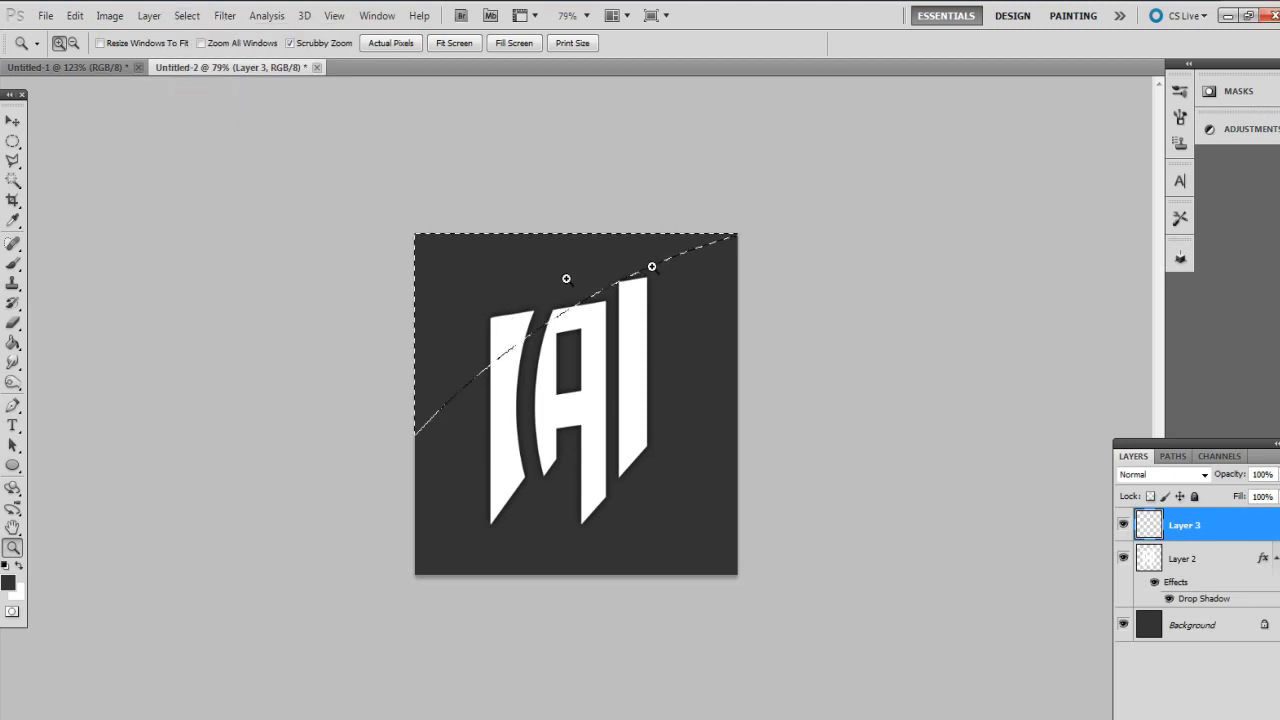
Step: Fill the selected corner on Layer 3 with a white-to-transparent linear gradient fading from the canvas's upper-left corner
left_click(13, 343)
left_click(80, 343)
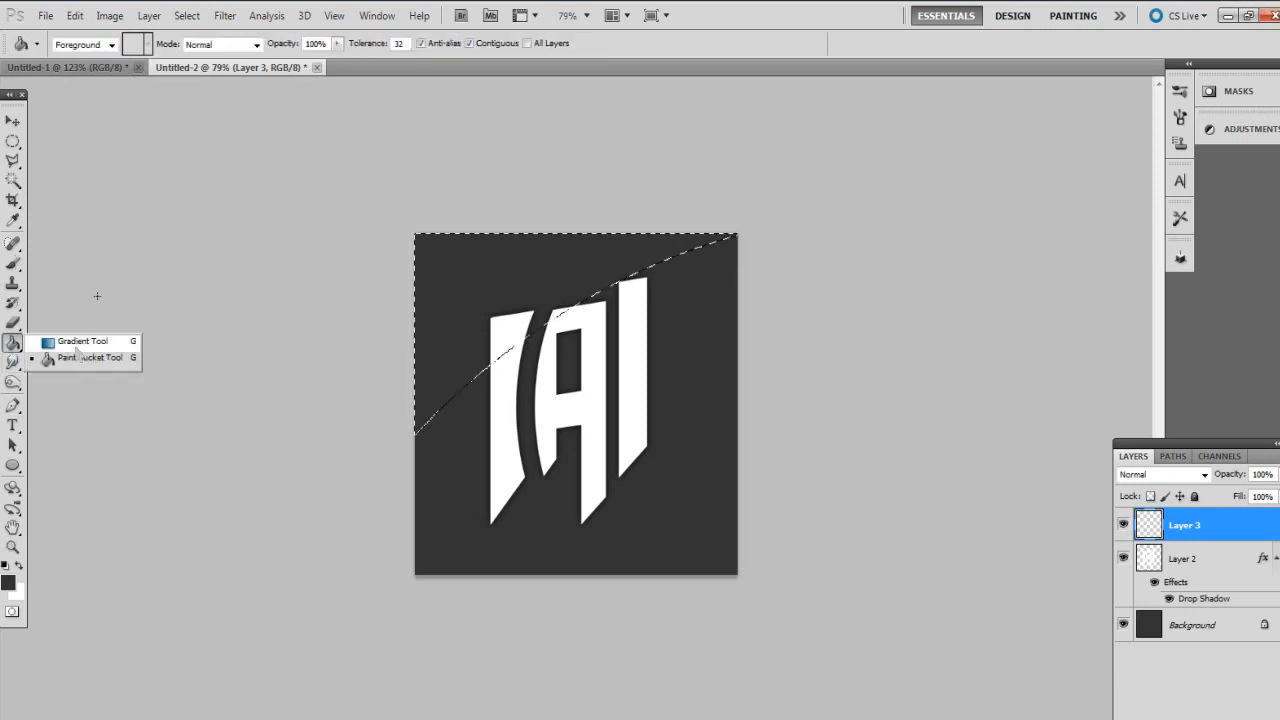
left_click(85, 44)
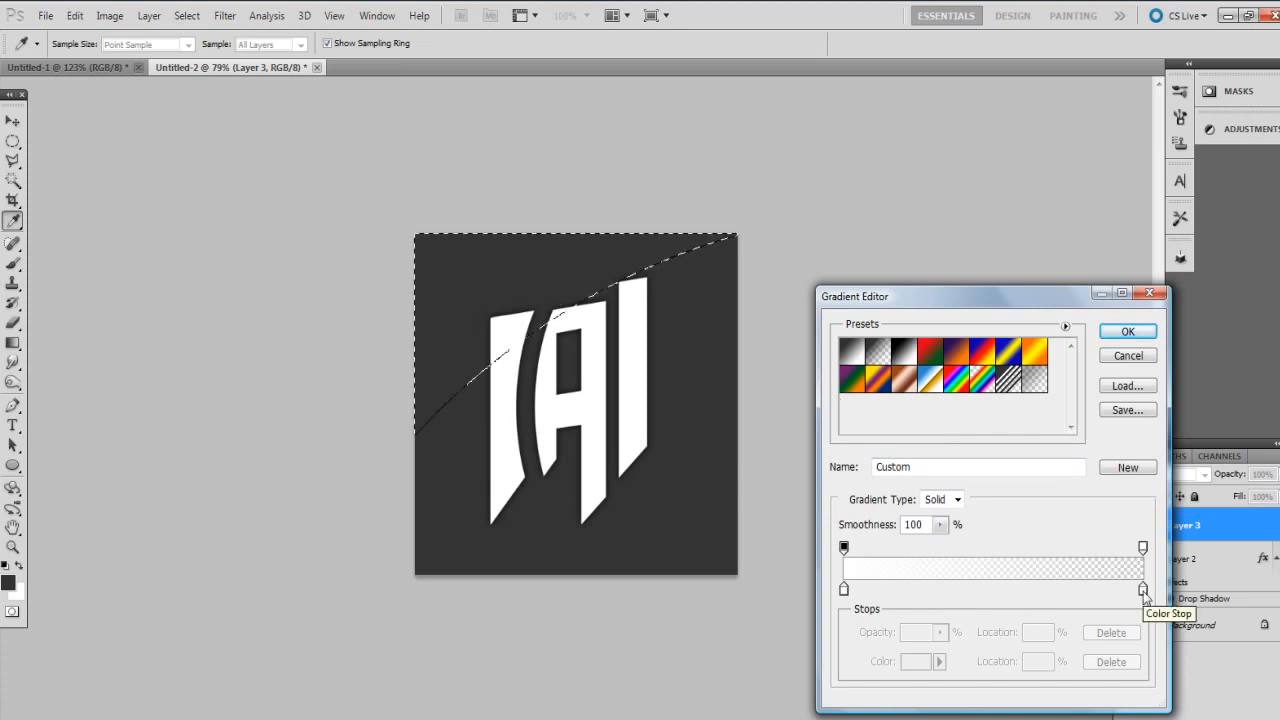
left_click(1126, 334)
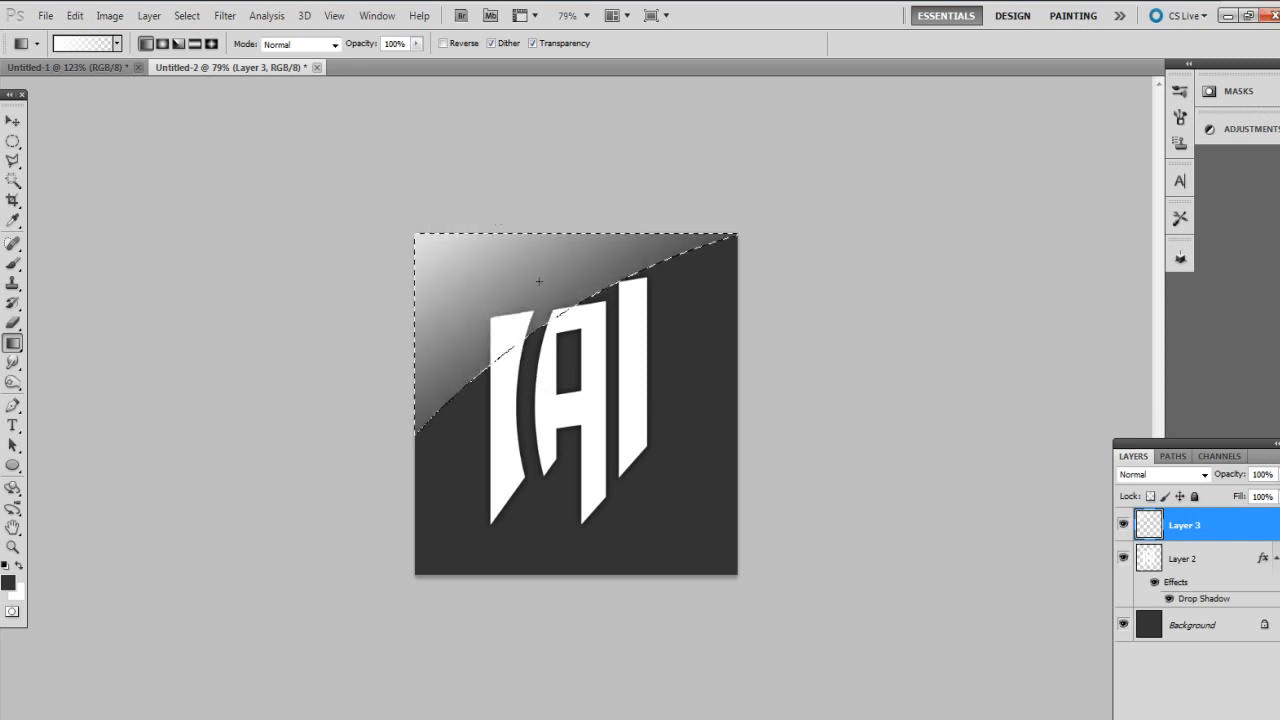
Step: Deselect the gradient-filled corner and reduce Layer 3's fill to 50%
left_click(14, 142)
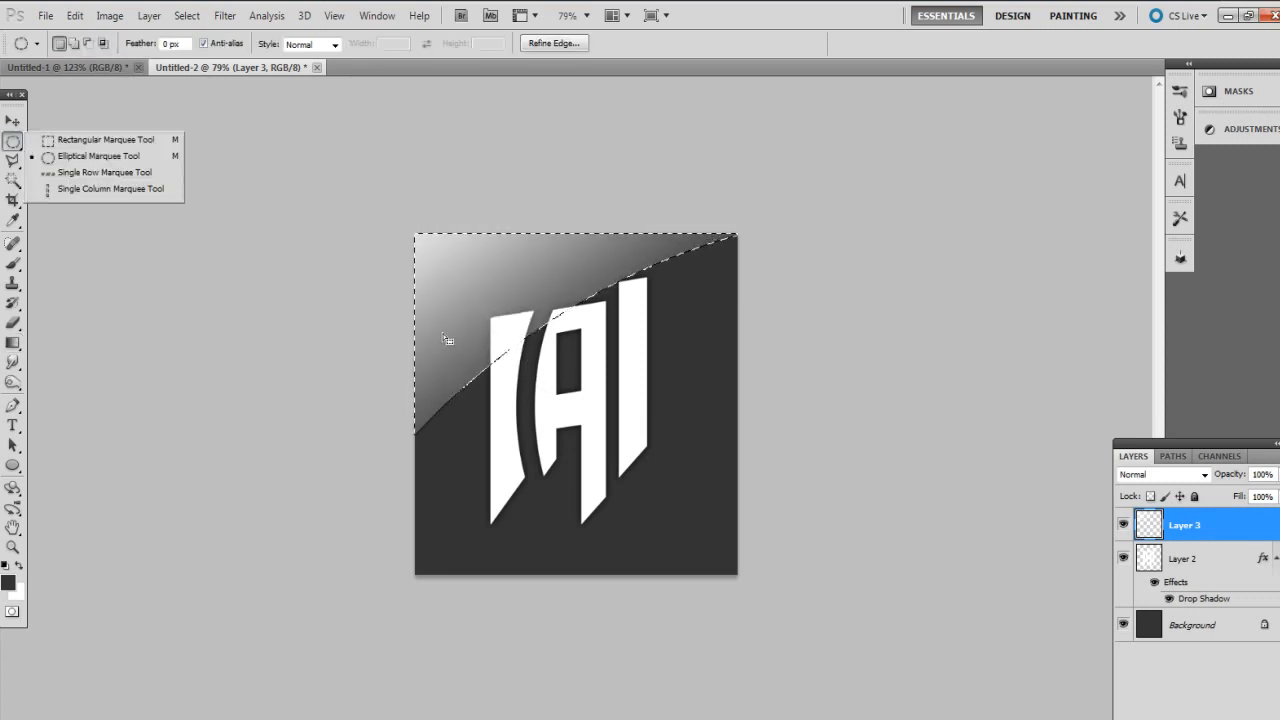
right_click(441, 308)
left_click(509, 322)
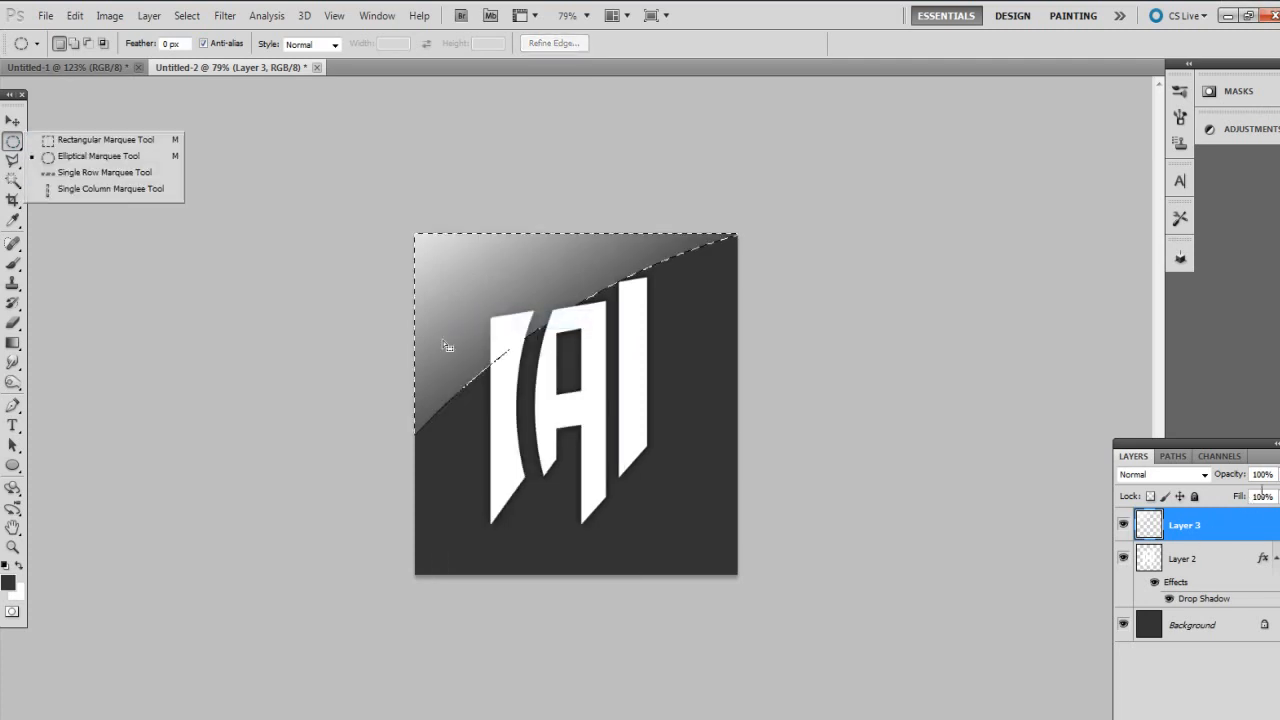
left_click(14, 548)
left_click_drag(543, 343, 618, 338)
left_click_drag(1236, 500, 1193, 504)
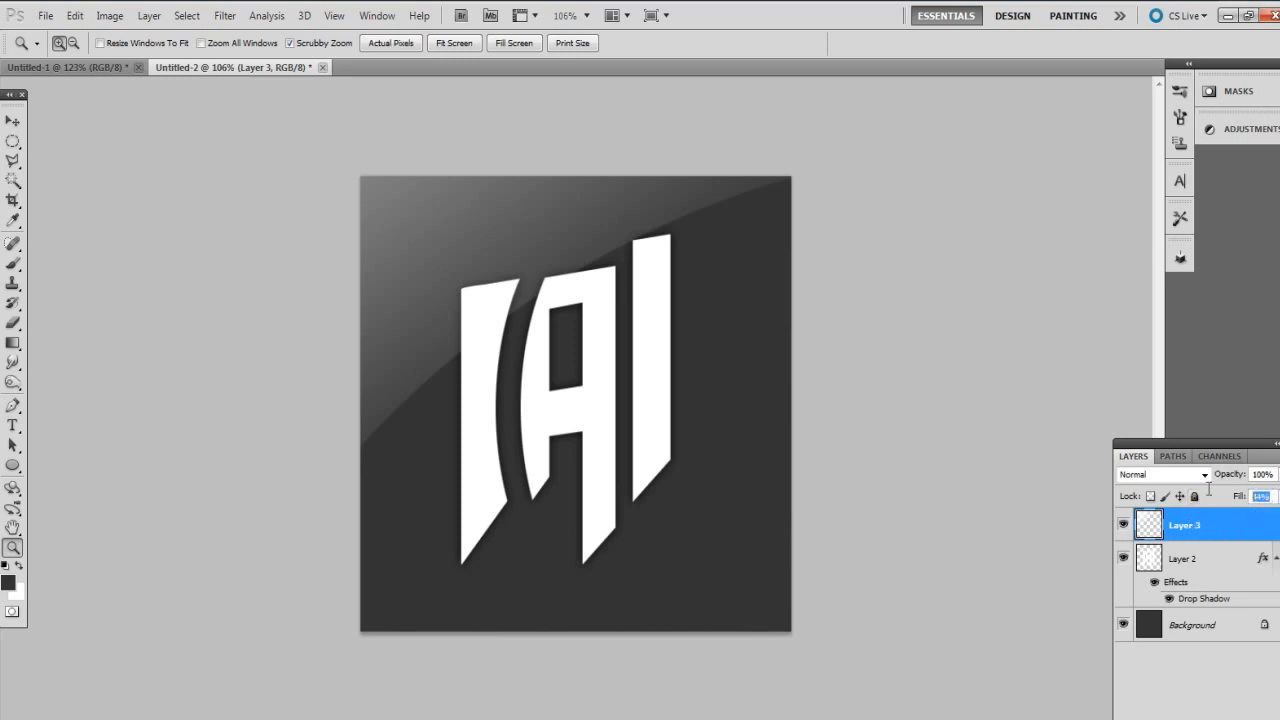
type("50")
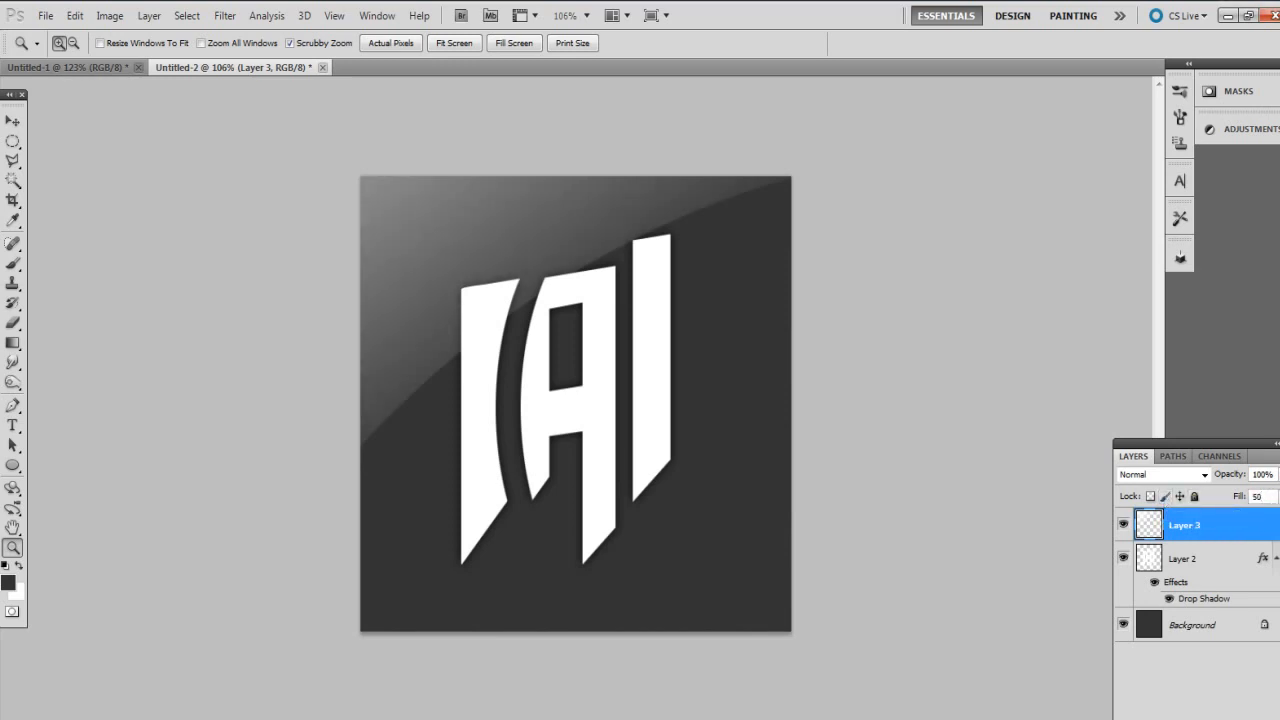
left_click(1204, 672)
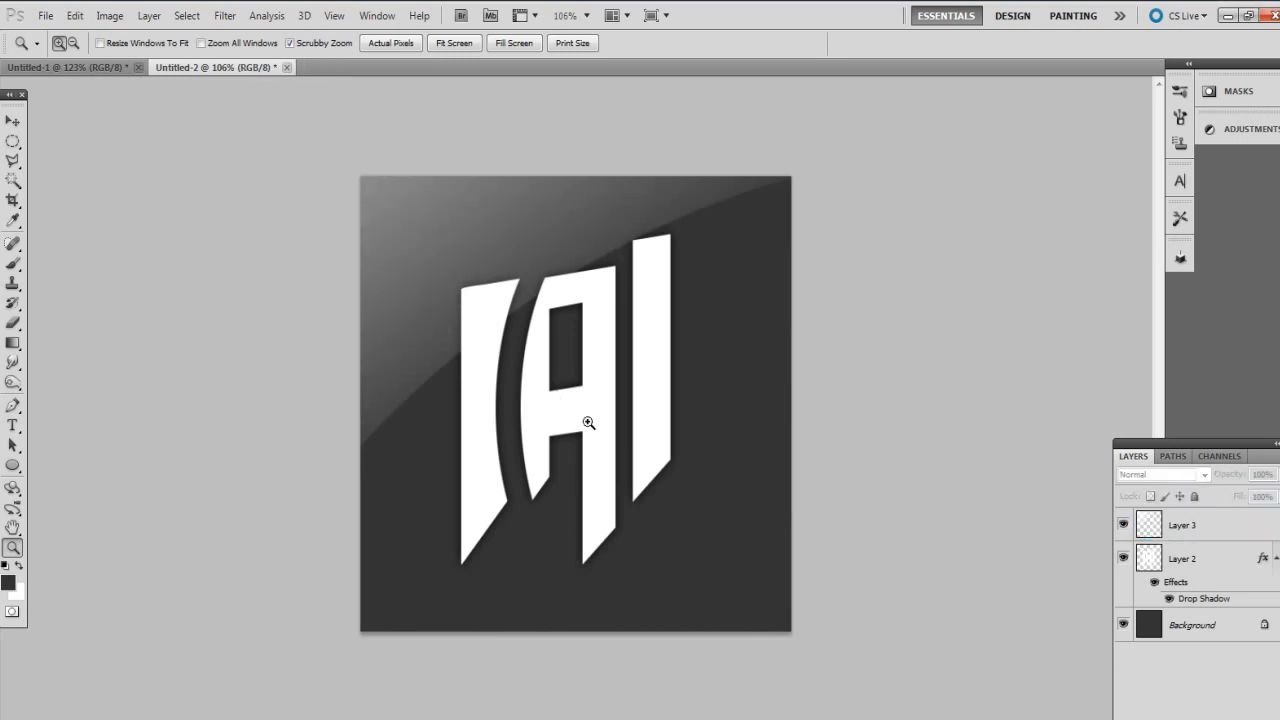
Step: Hide Layer 3 with the curved highlight and create a new empty layer above it
scroll(655, 399, "up", 1)
scroll(655, 399, "down", 1)
scroll(655, 399, "up", 1)
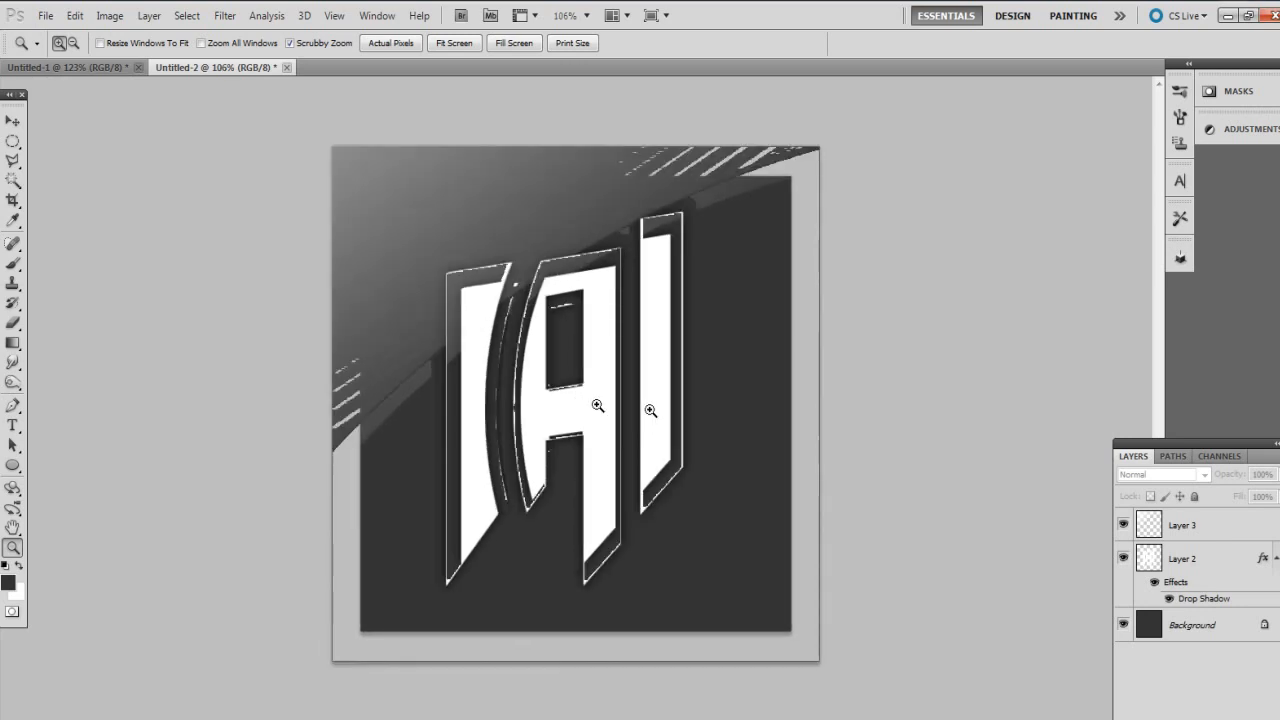
left_click(1186, 525)
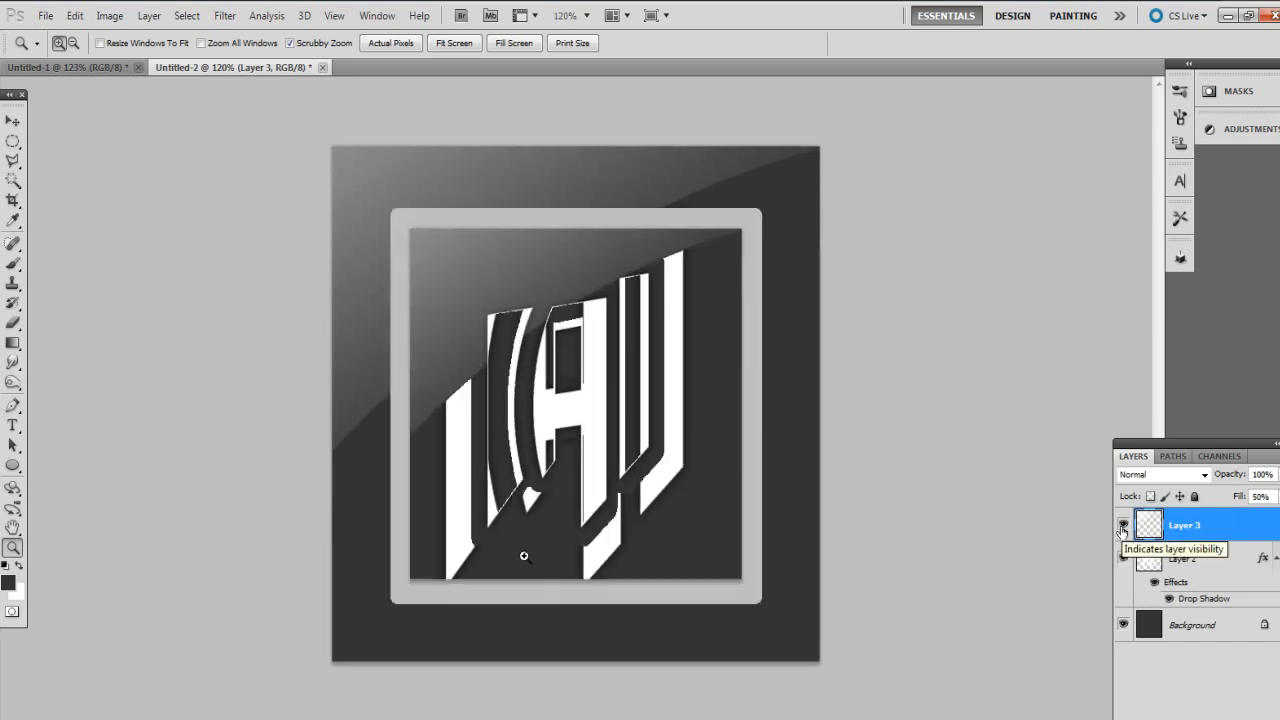
left_click(1123, 524)
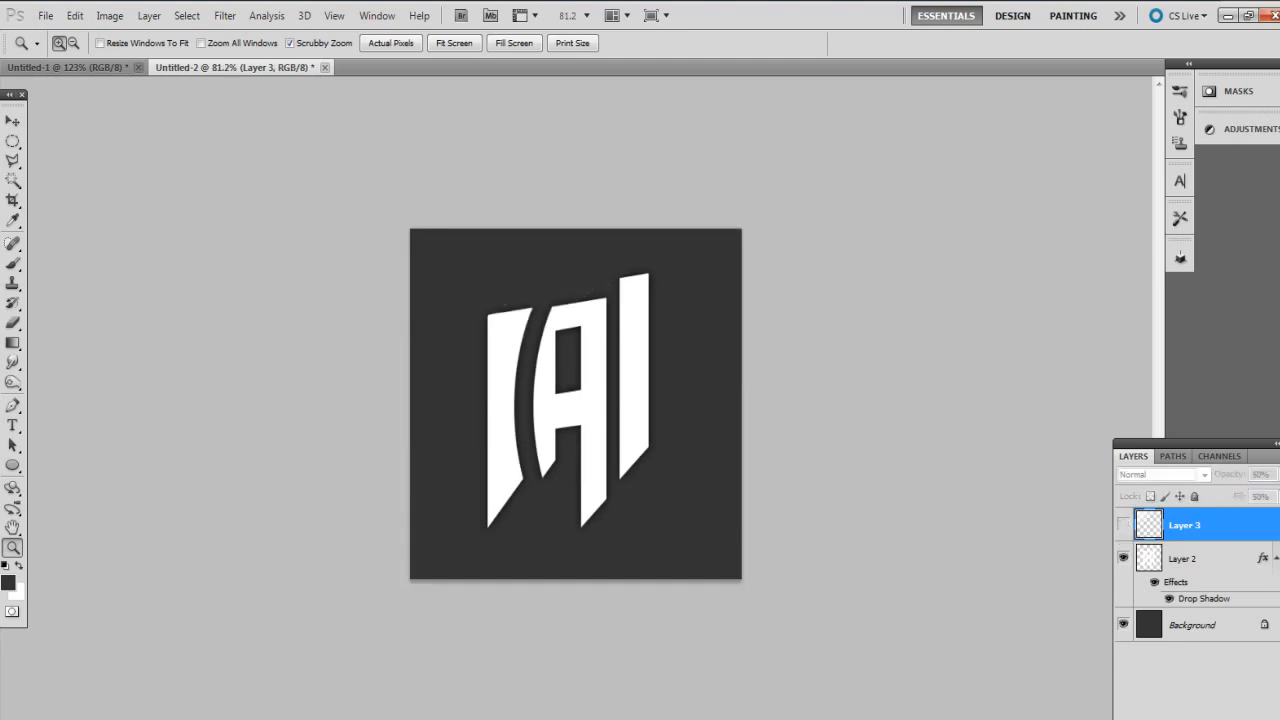
key("ctrl+alt+shift+n")
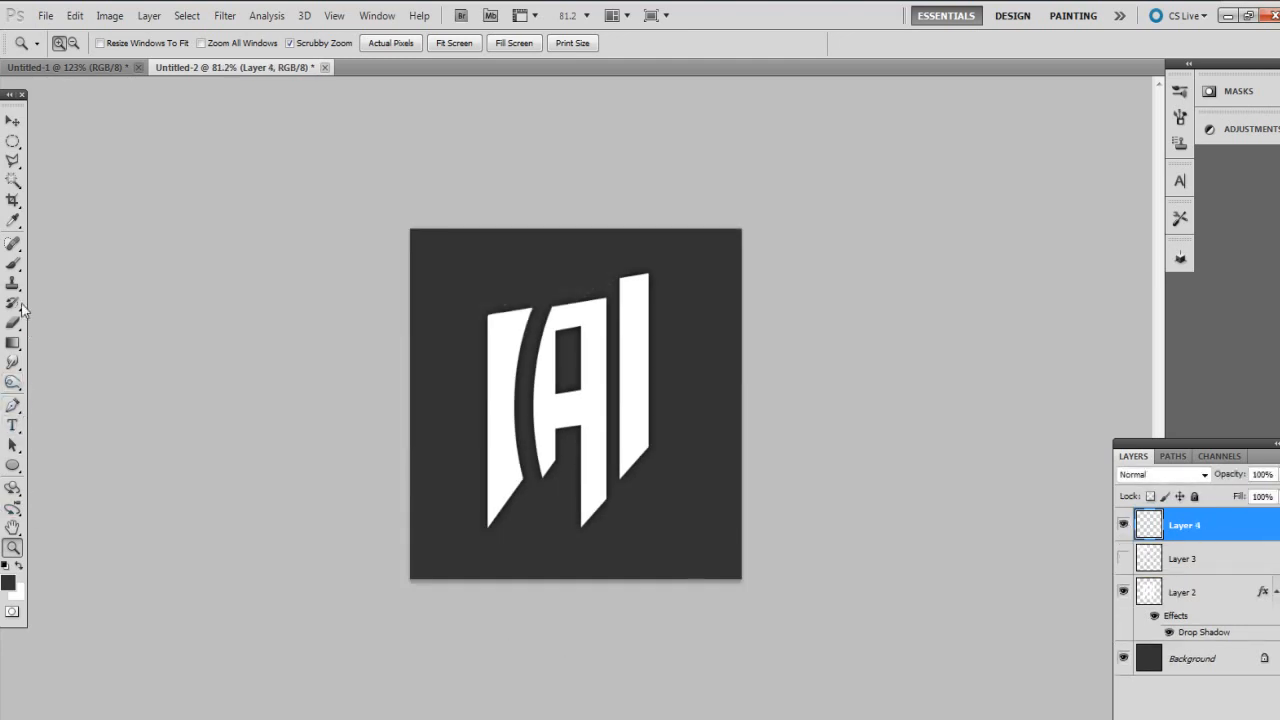
left_click_drag(13, 141, 90, 137)
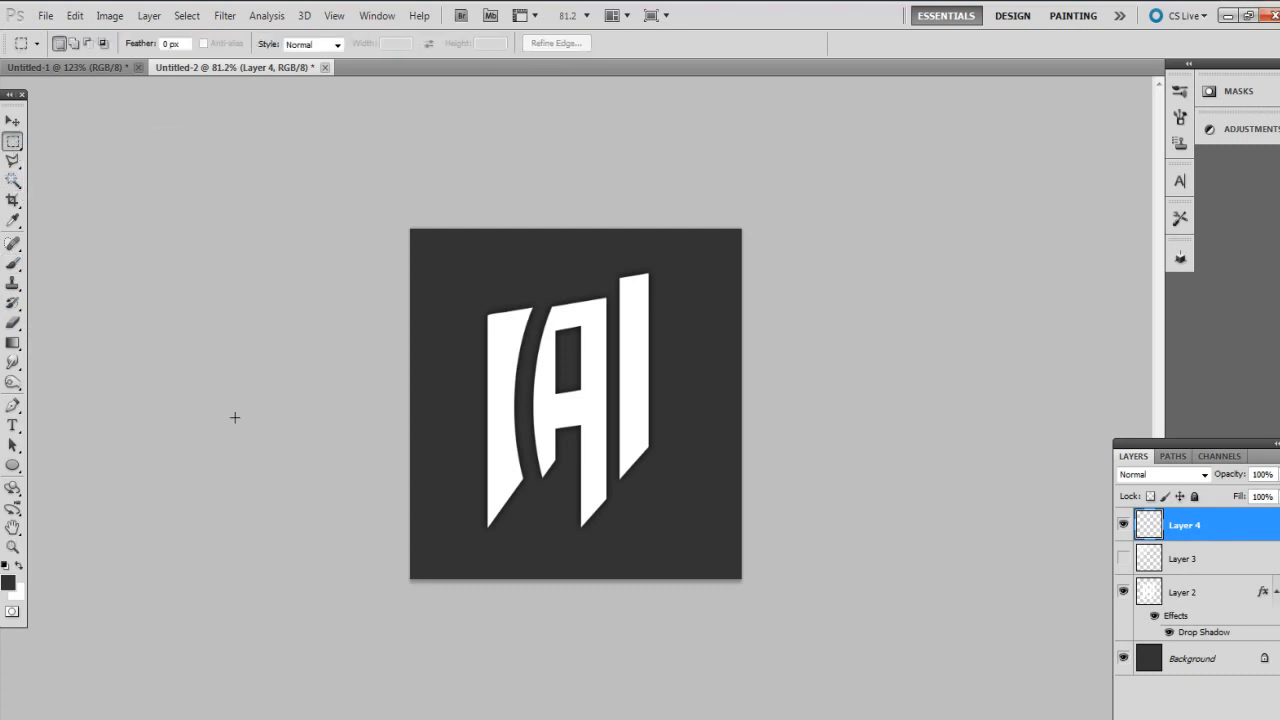
left_click_drag(691, 451, 811, 374)
right_click(636, 431)
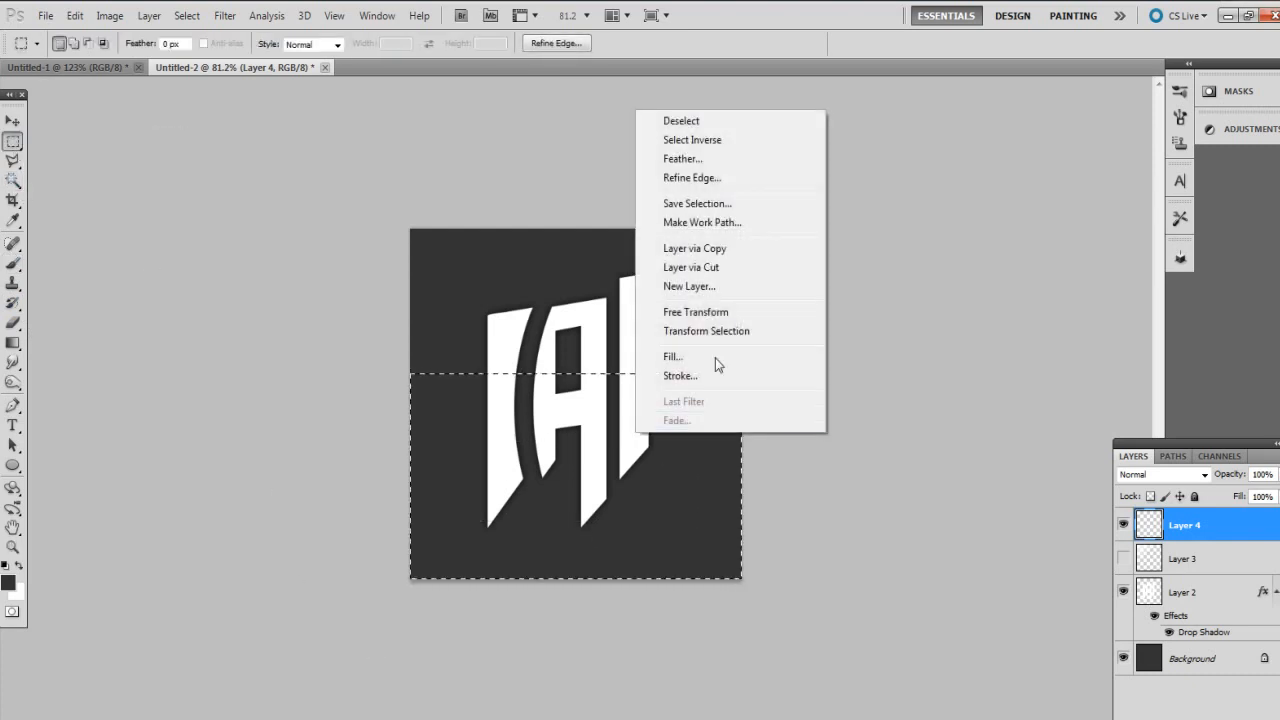
left_click(668, 121)
Step: Draw a closed Pen path around the canvas's upper-left half, with a straight diagonal edge from the lower-left corner past the upper-right corner
left_click_drag(13, 405, 55, 458)
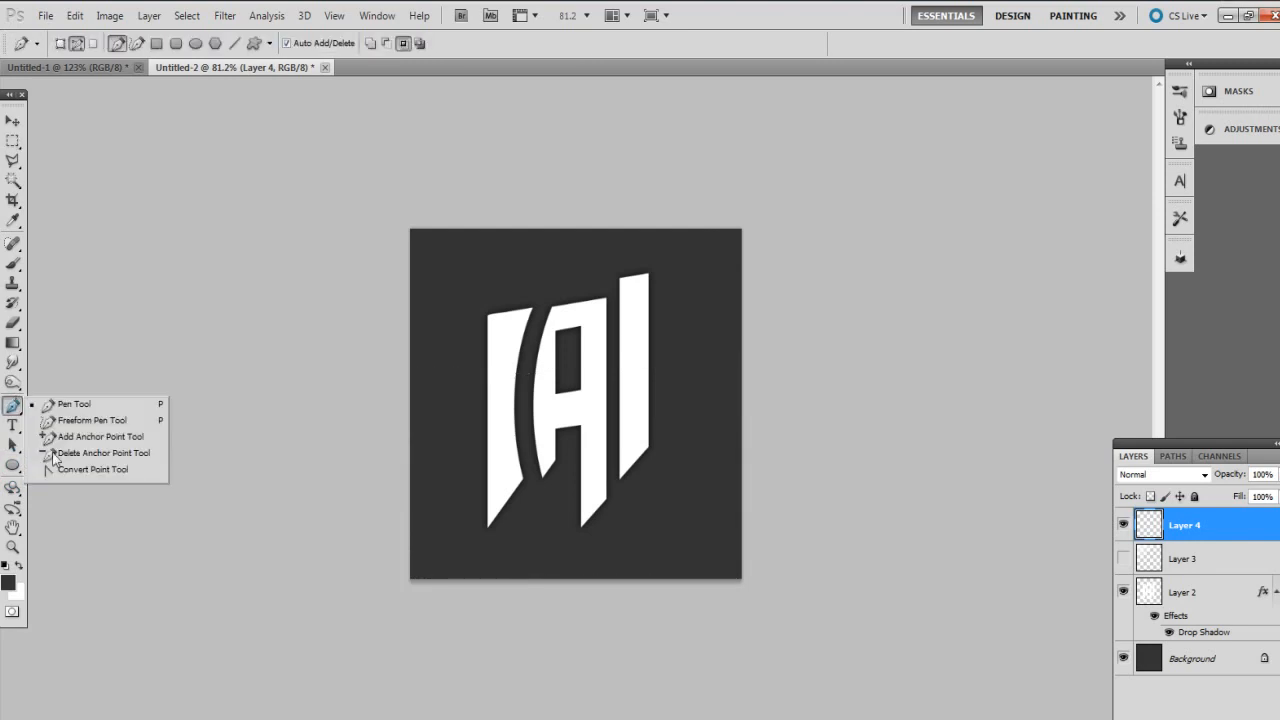
left_click(408, 580)
left_click(759, 212)
key("ctrl+z")
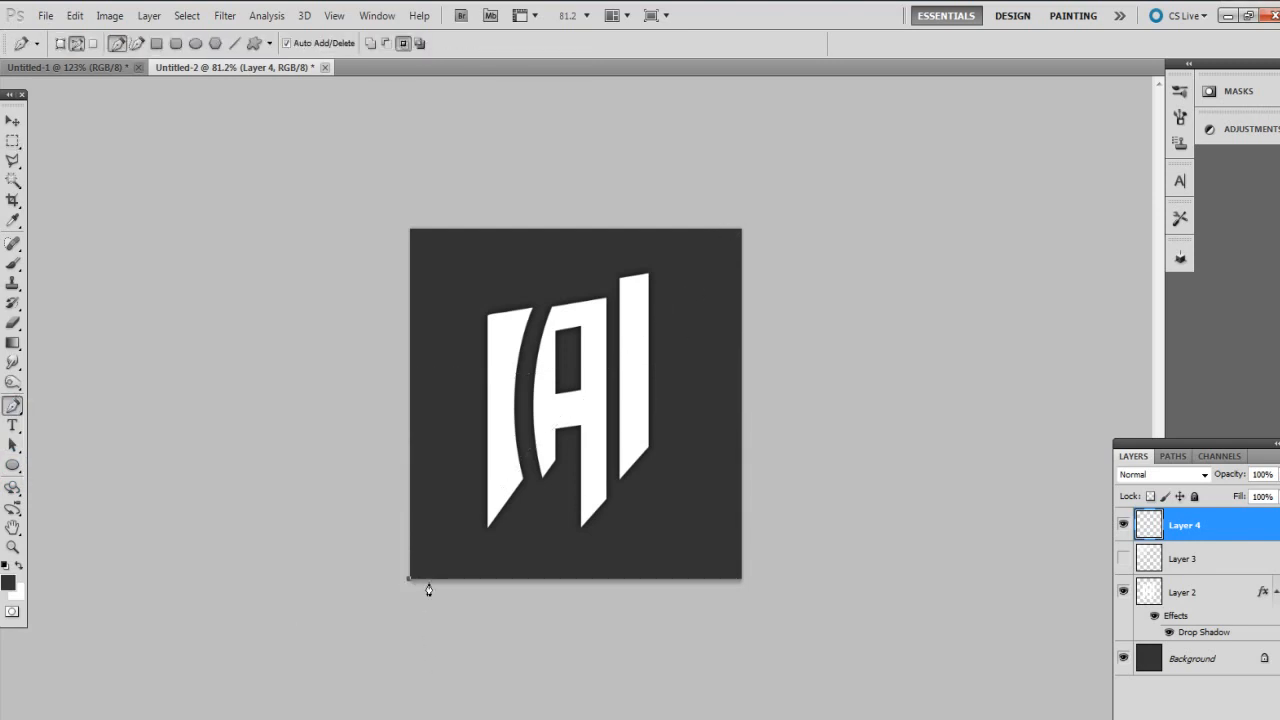
left_click(759, 214)
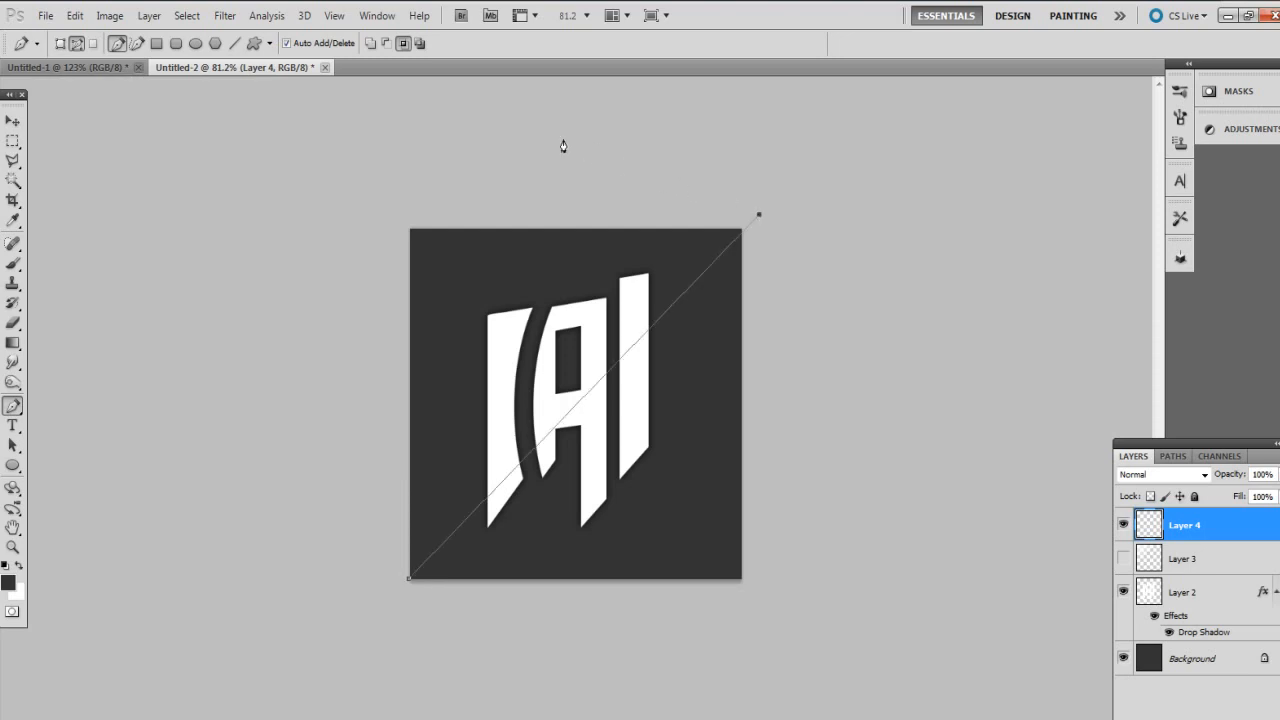
left_click(401, 145)
left_click(292, 303)
left_click(334, 508)
left_click(395, 606)
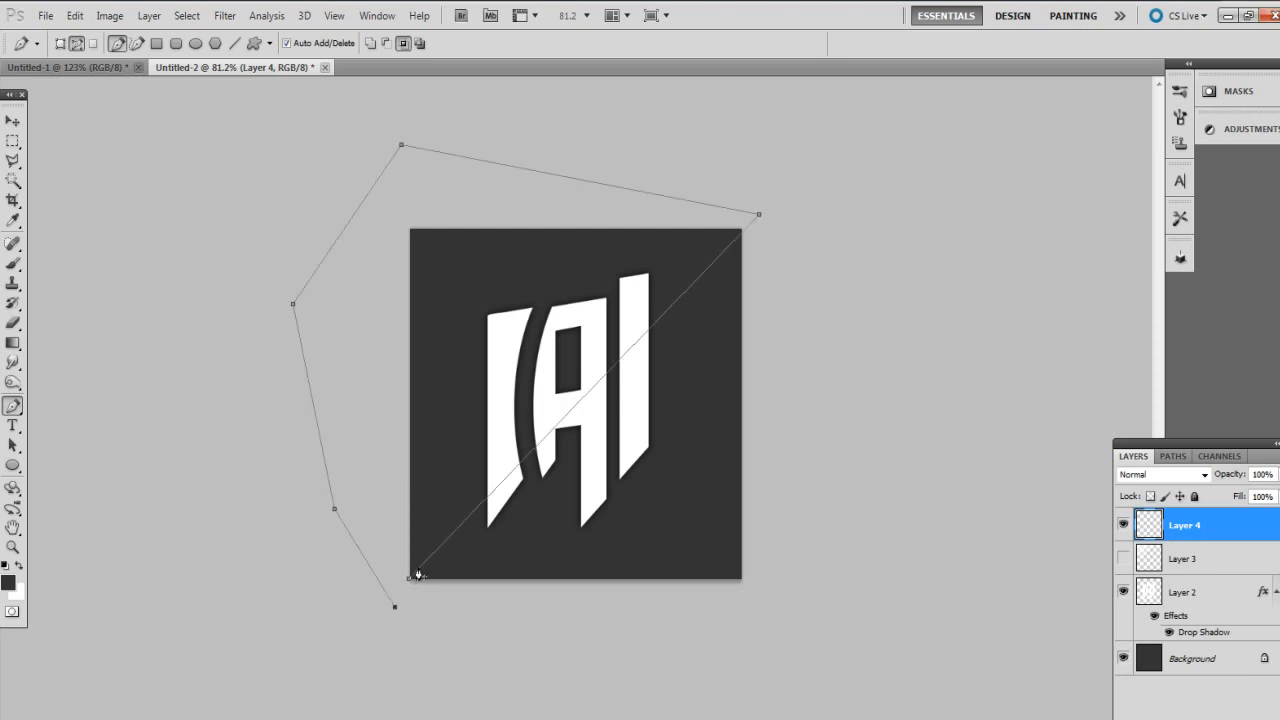
left_click(409, 580)
Step: Convert the closed diagonal path into a selection
right_click(443, 357)
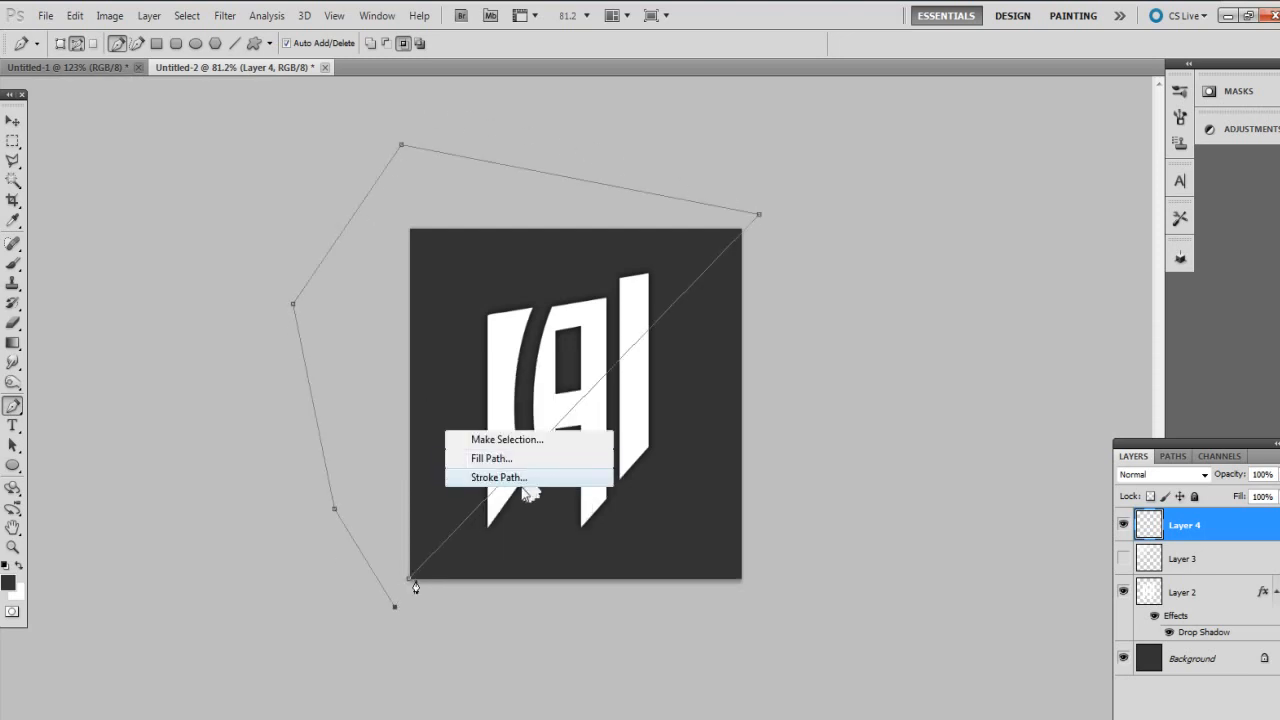
left_click(507, 439)
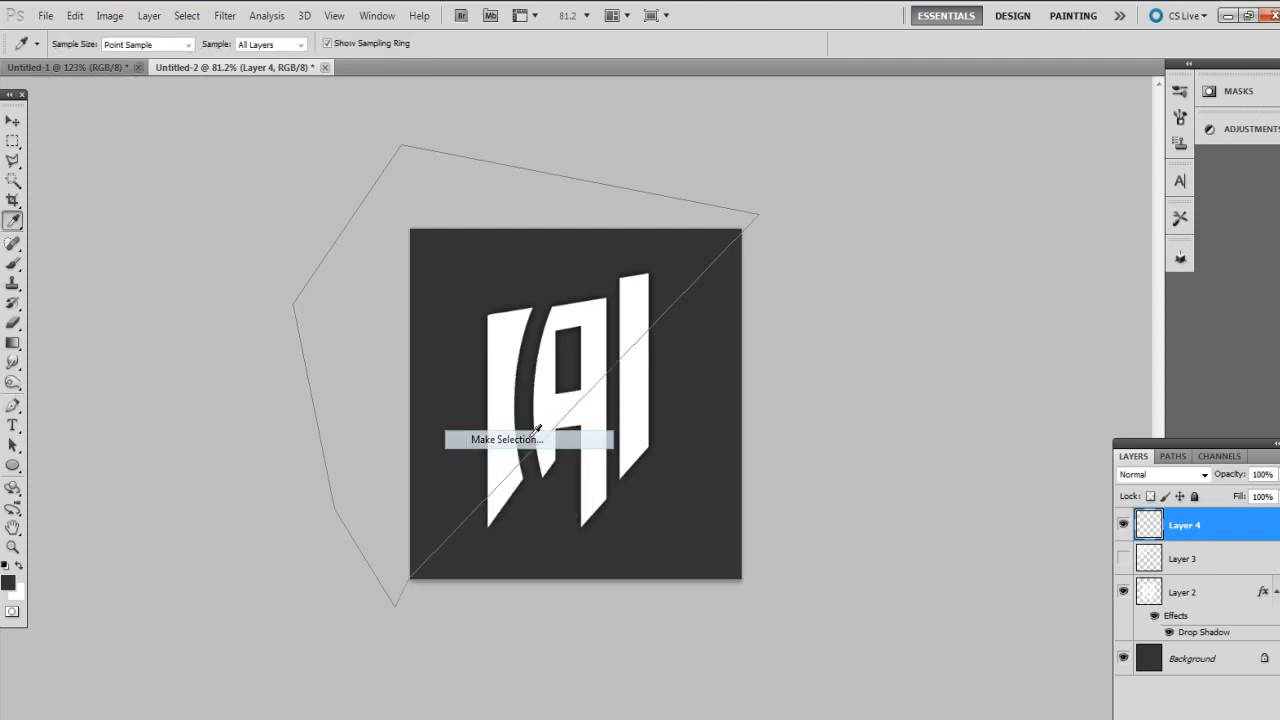
left_click(728, 212)
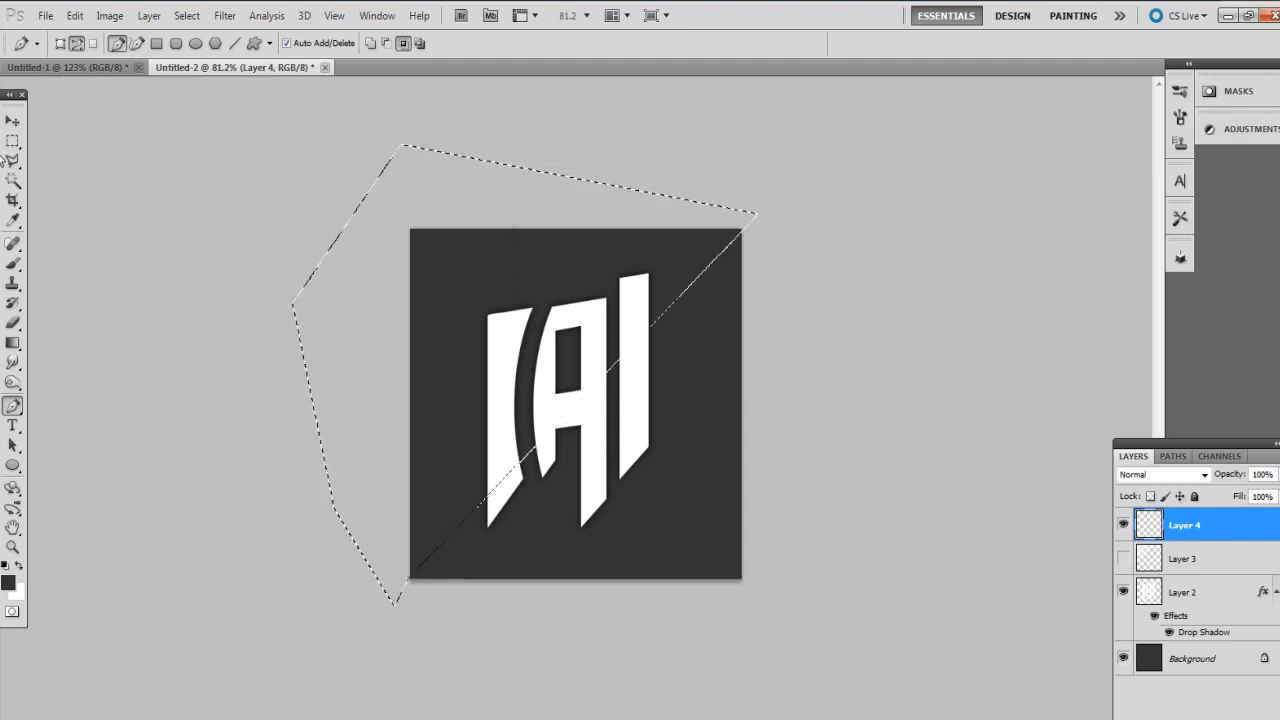
Step: Fill the selected half on Layer 4 with a white-to-transparent linear gradient fading from the lower right toward the canvas's upper-left corner
left_click_drag(13, 342, 93, 366)
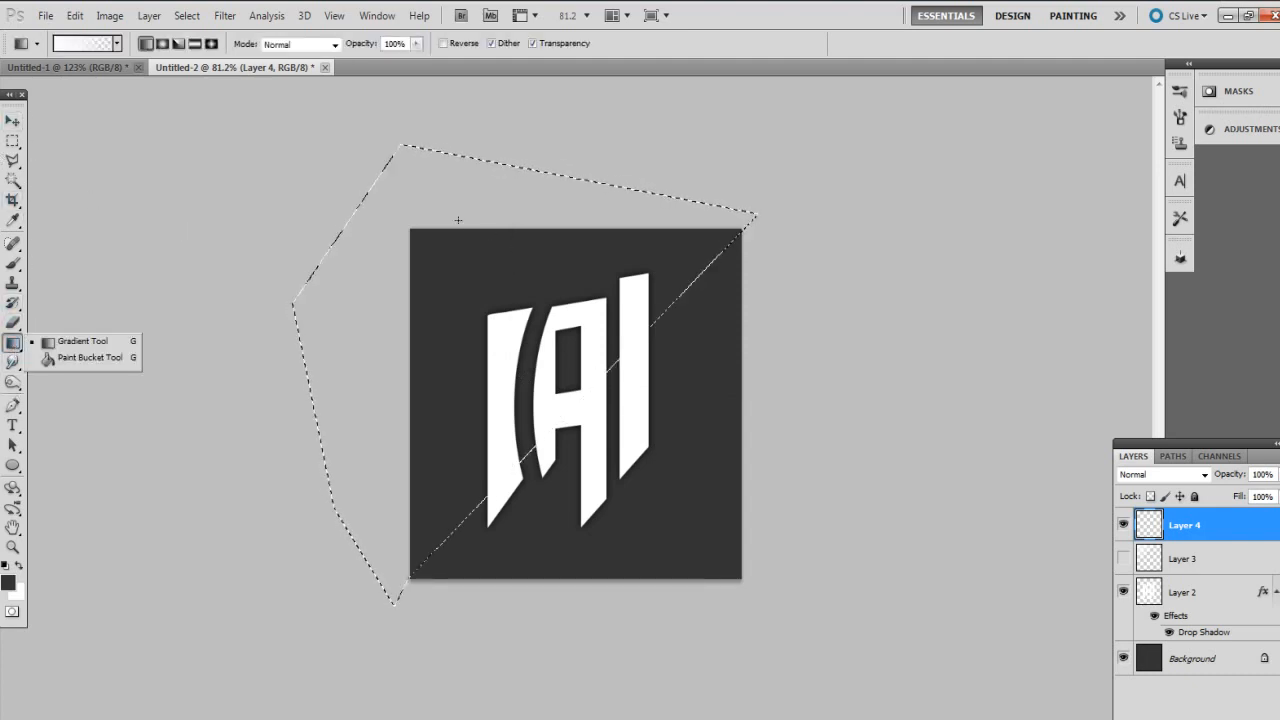
left_click_drag(384, 211, 512, 374)
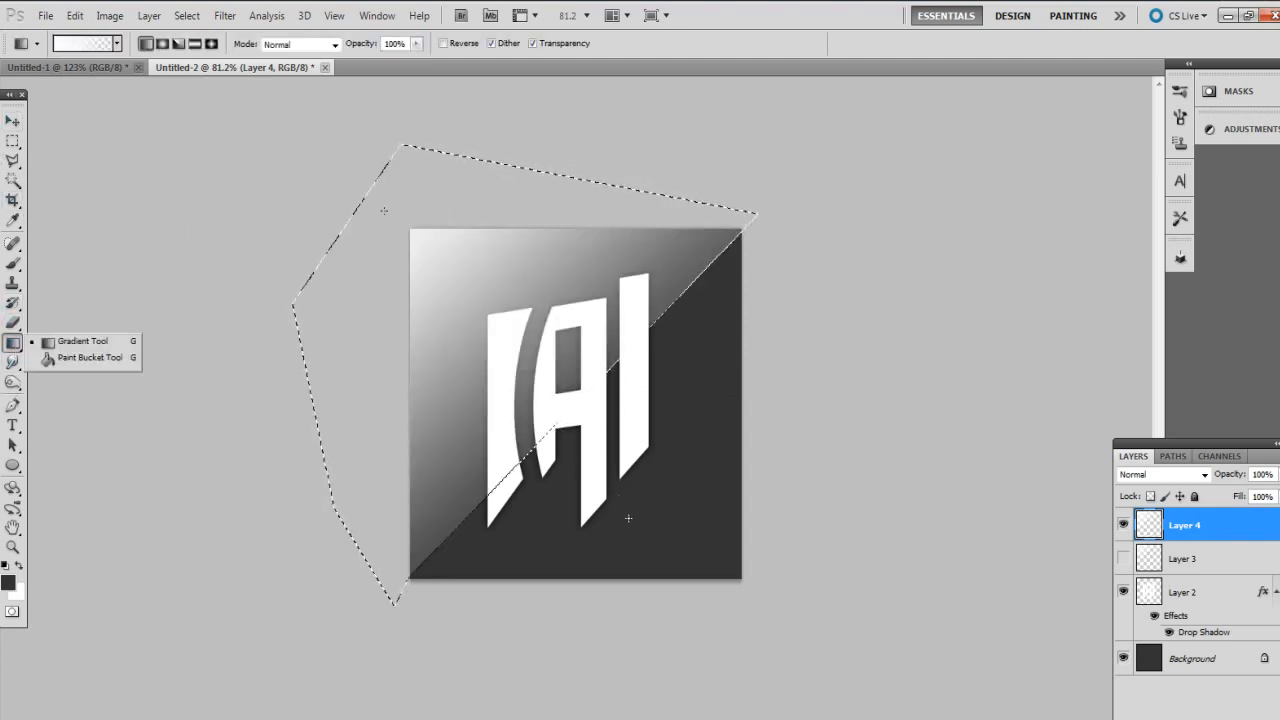
key("ctrl+z")
left_click_drag(657, 535, 428, 248)
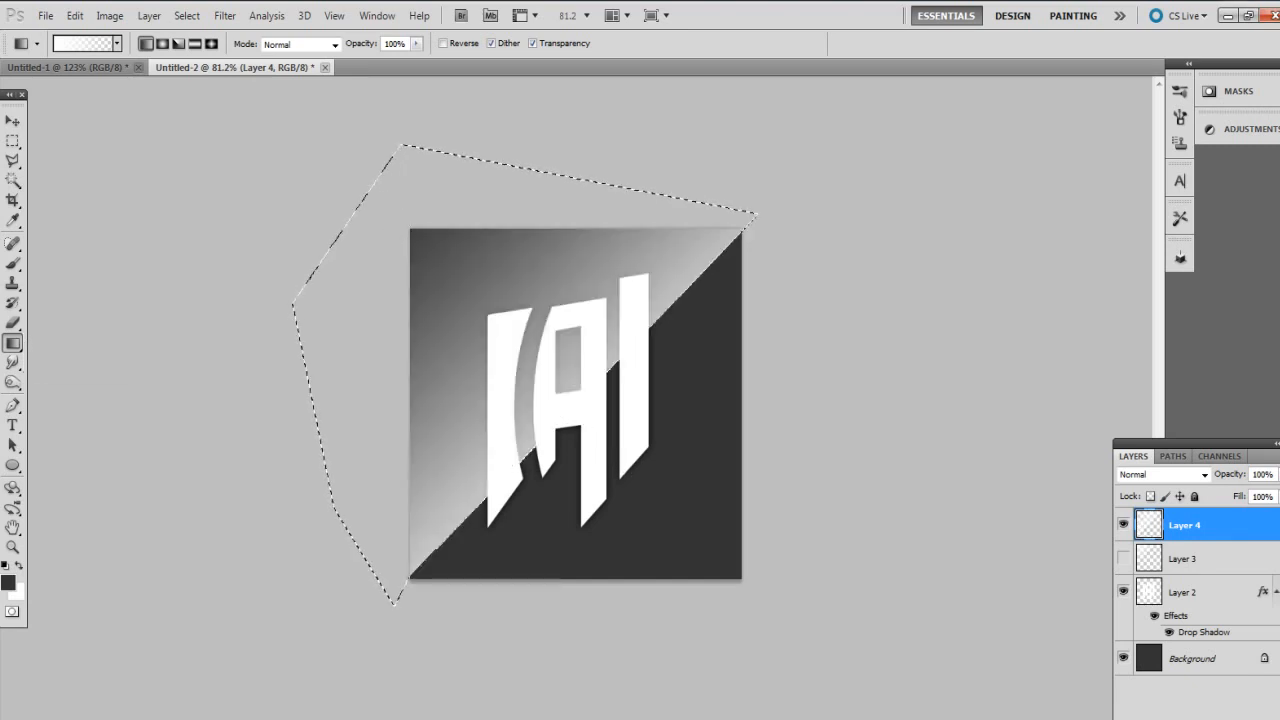
key("ctrl+z")
left_click_drag(660, 560, 400, 210)
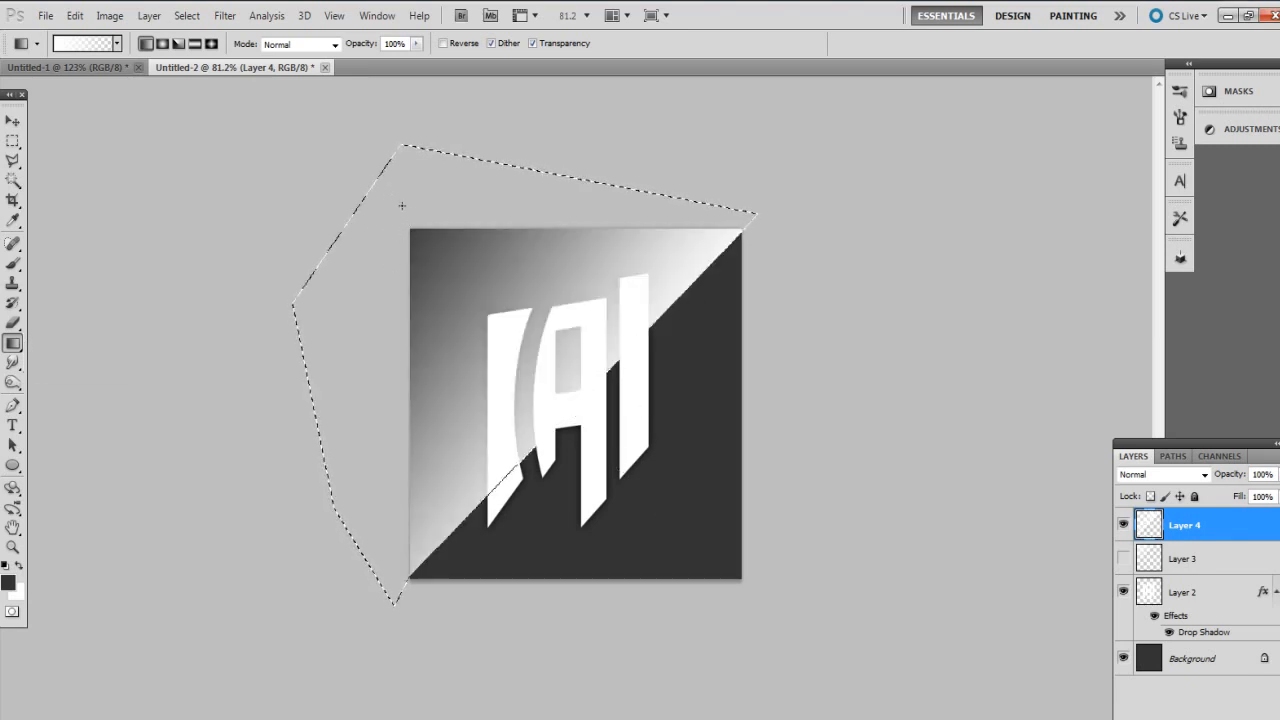
Step: Deselect the diagonal half and set Layer 4's fill to 50%
left_click(13, 141)
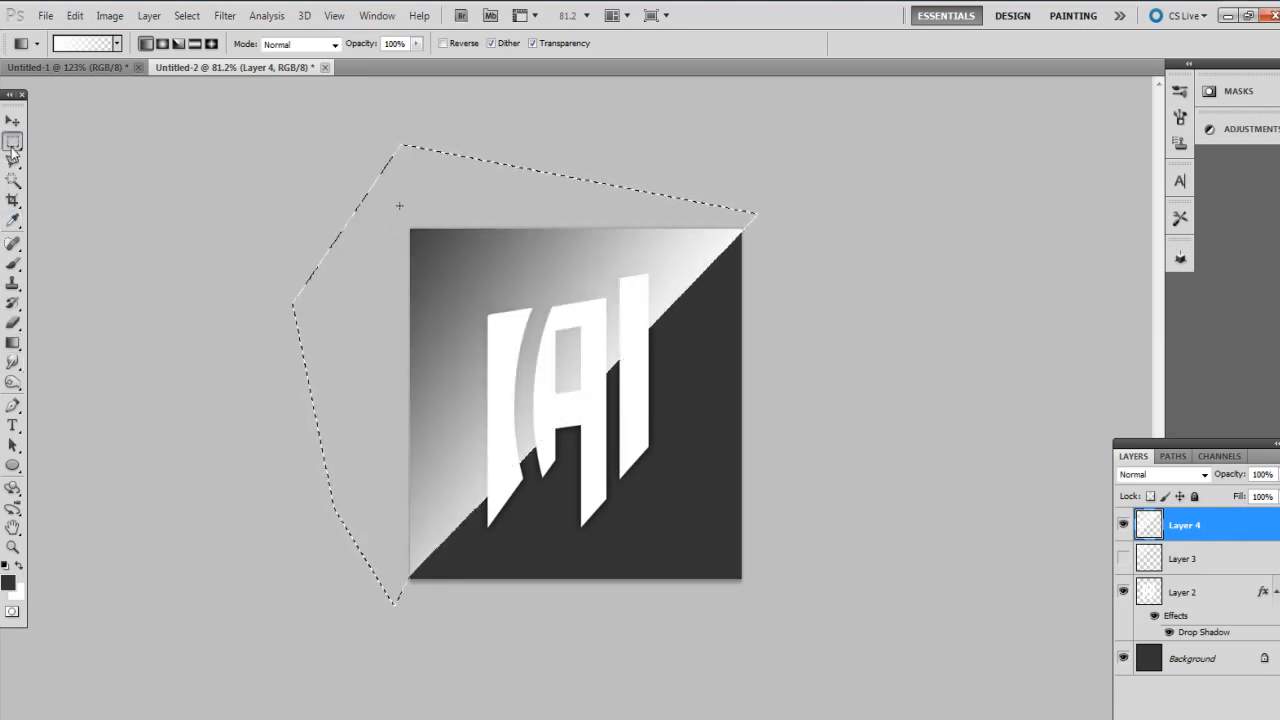
right_click(514, 353)
left_click(574, 365)
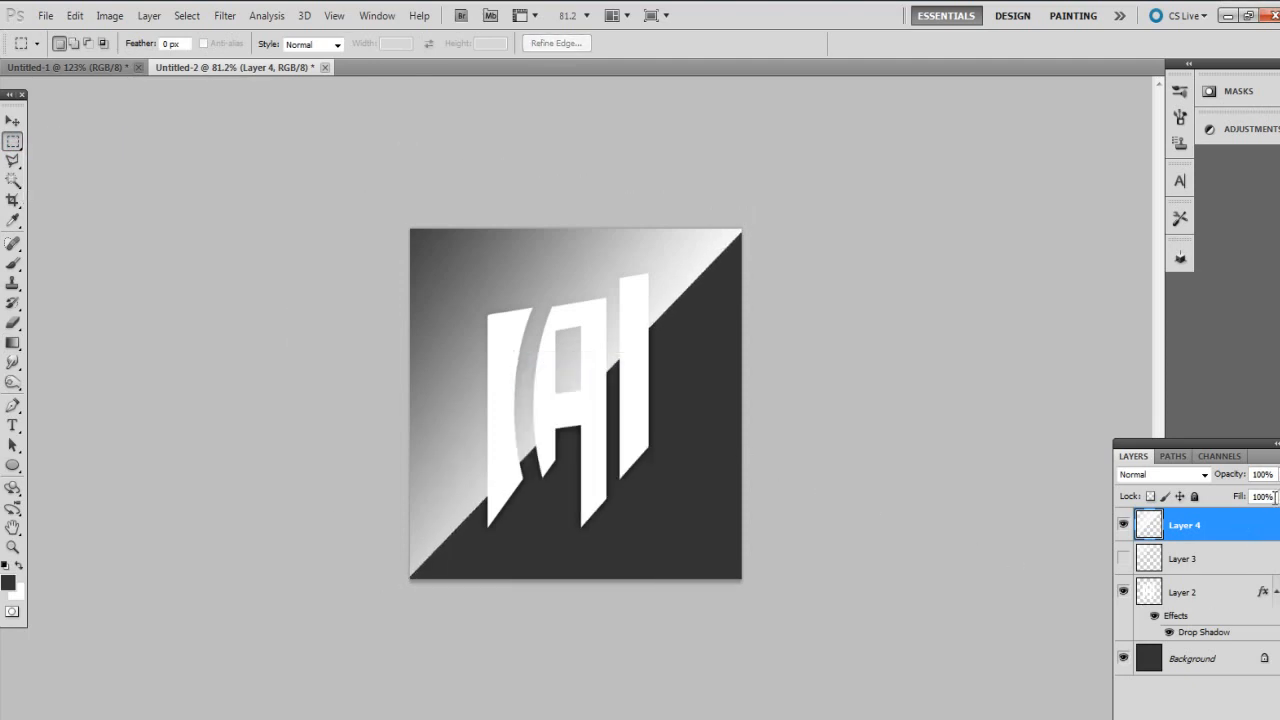
type("50")
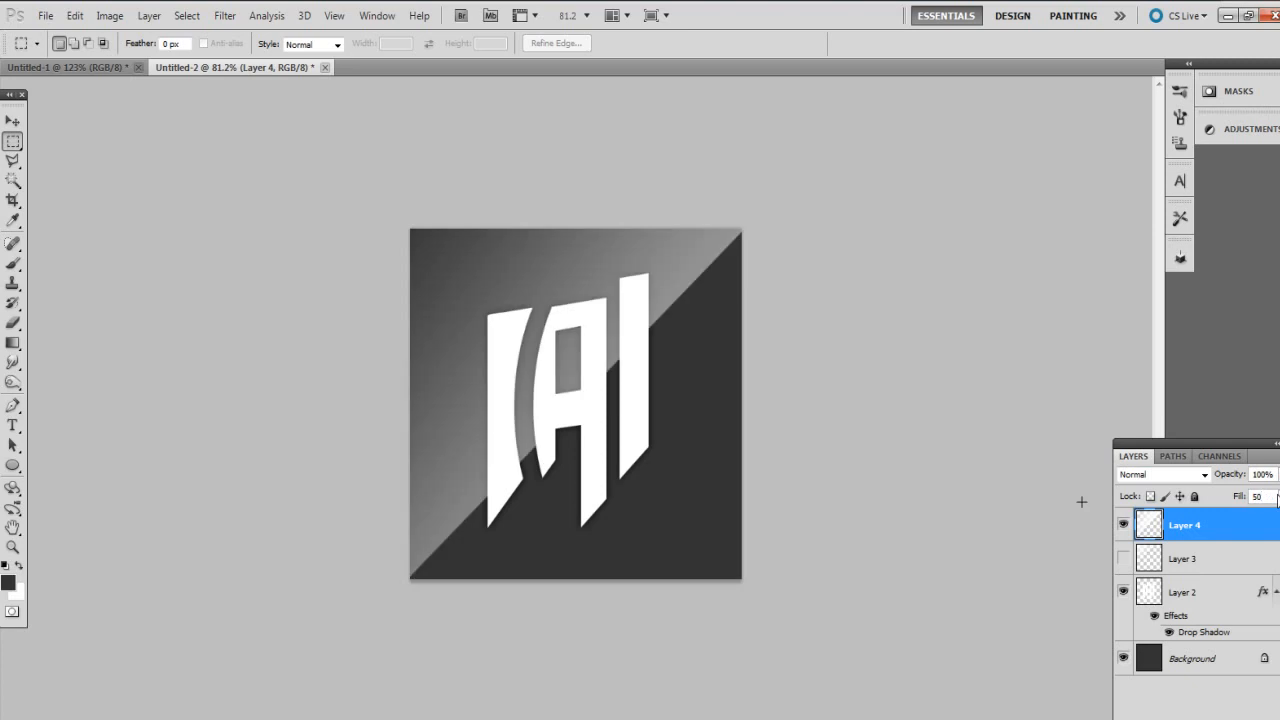